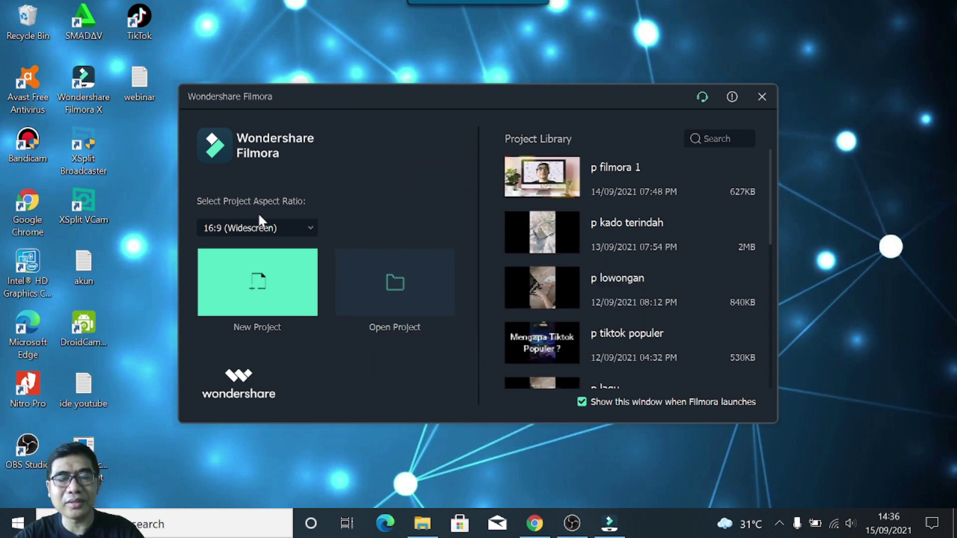
Create a new project in the 16:9 (Widescreen) aspect ratio and open the file browser for importing media files
click(312, 232)
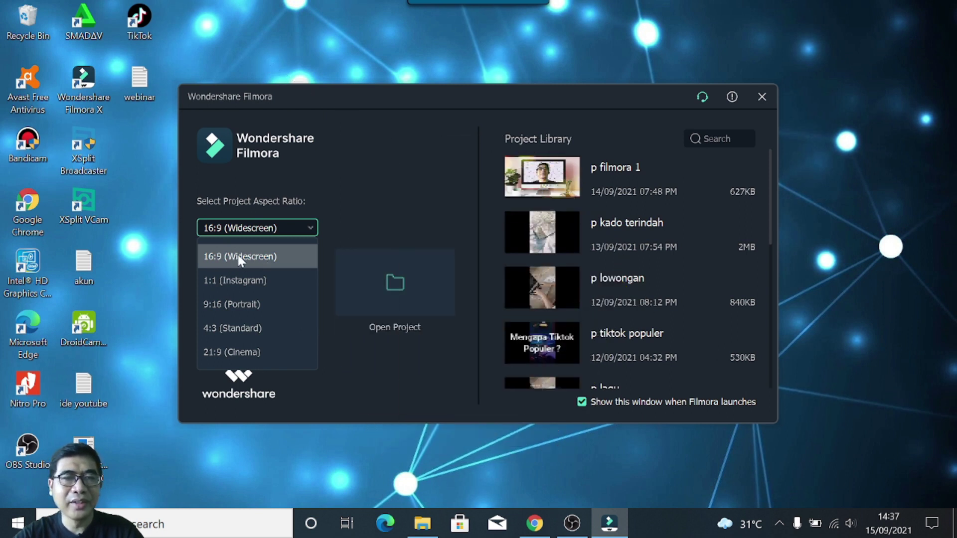
click(240, 258)
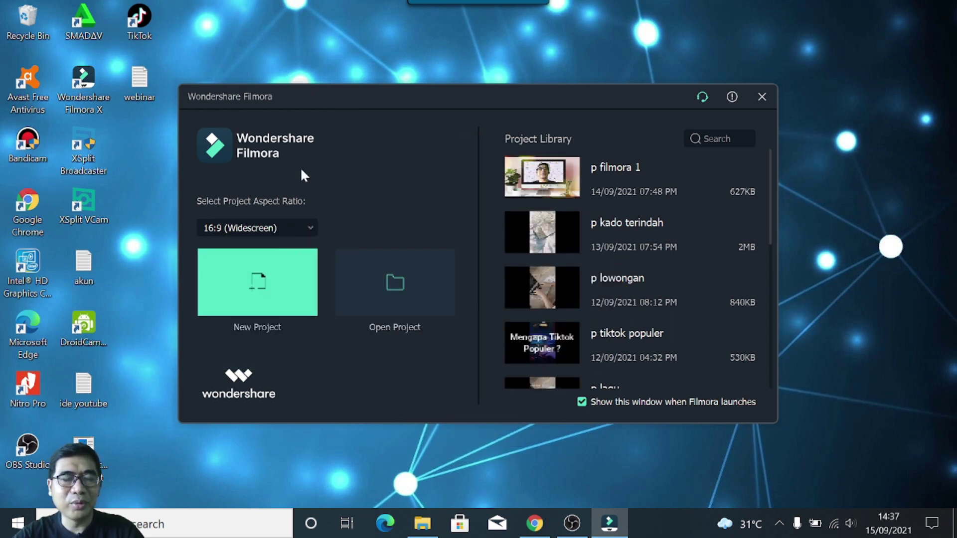
click(261, 285)
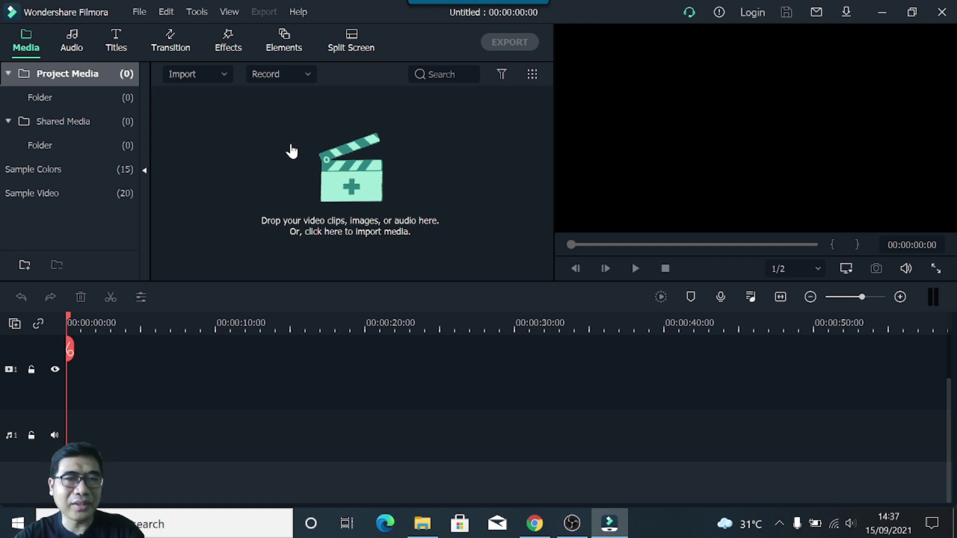
click(223, 74)
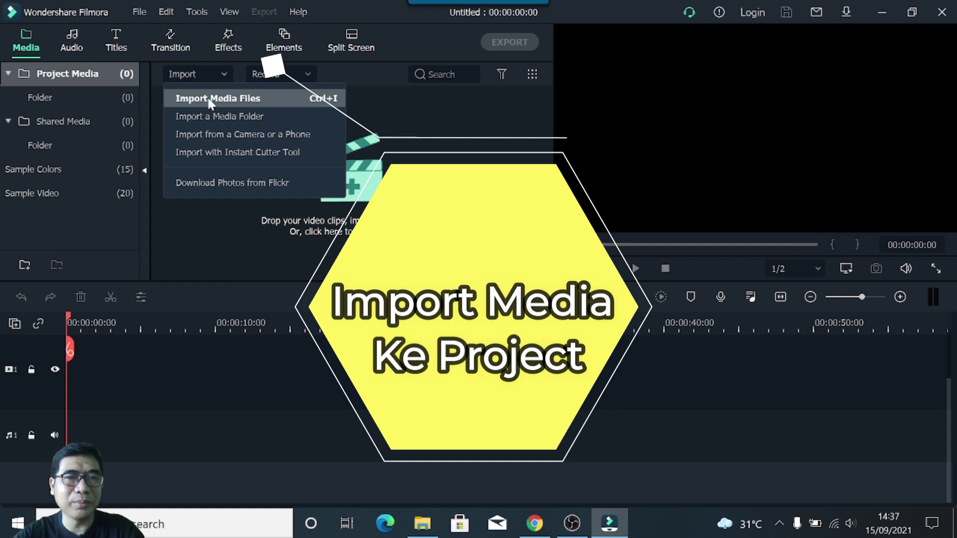
click(210, 102)
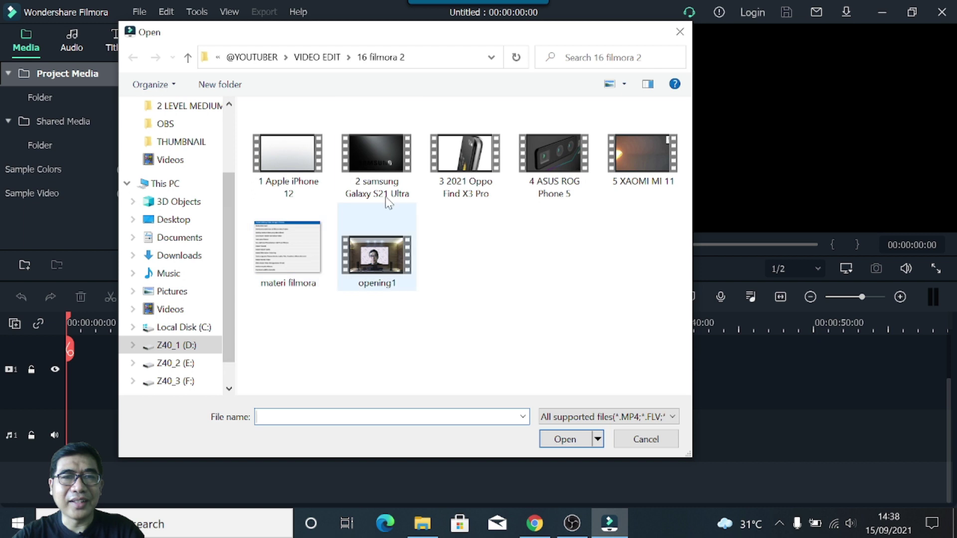
click(290, 185)
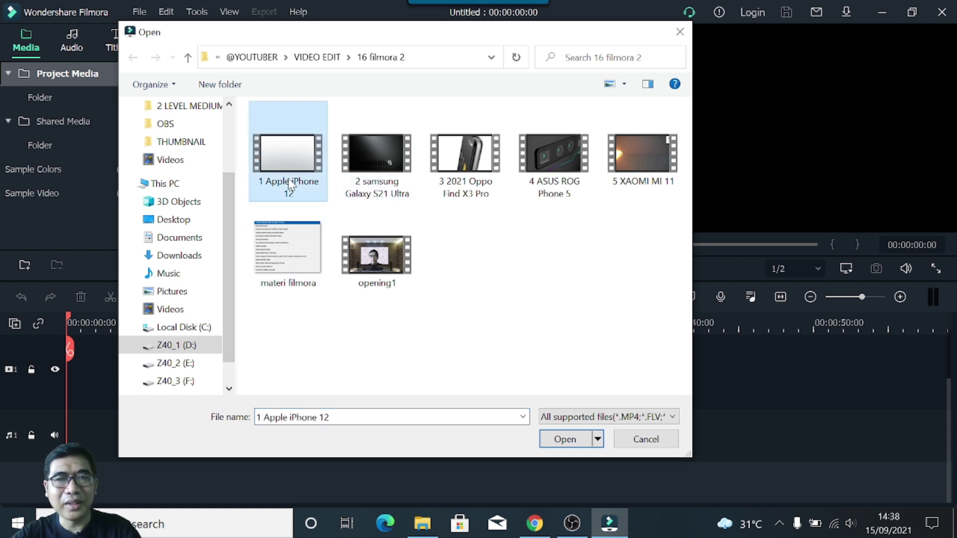
ctrl+click(392, 187)
ctrl+click(472, 187)
ctrl+click(554, 185)
ctrl+click(643, 170)
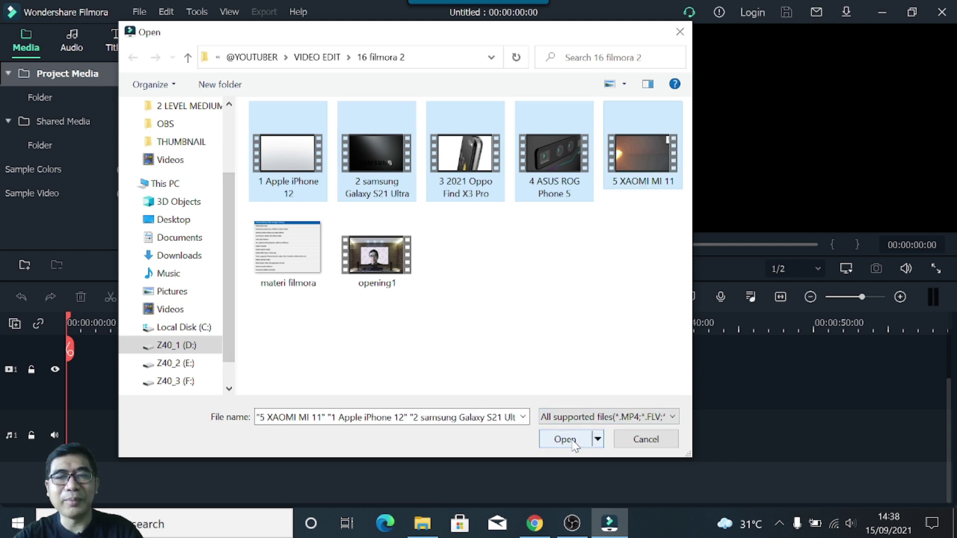
click(558, 300)
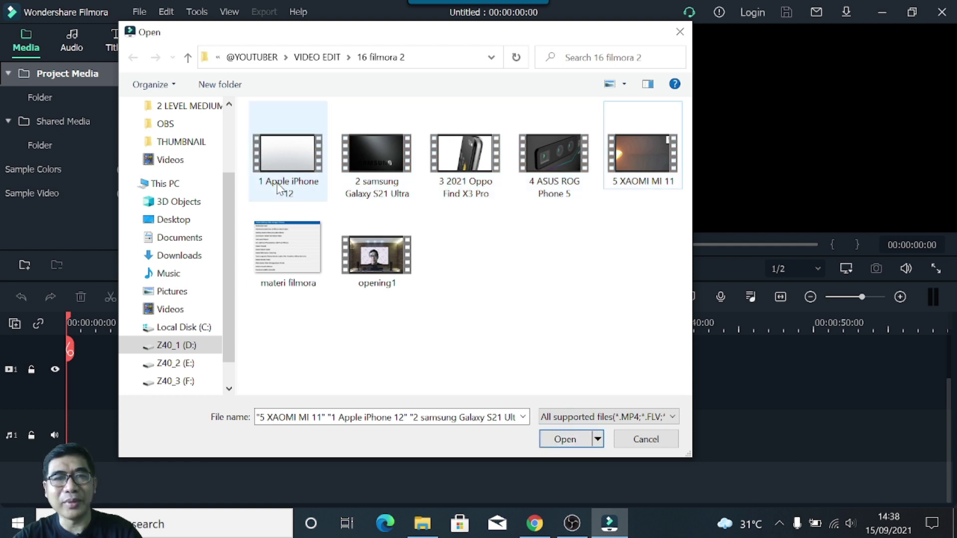
click(290, 176)
click(389, 177)
click(464, 172)
click(548, 175)
click(610, 172)
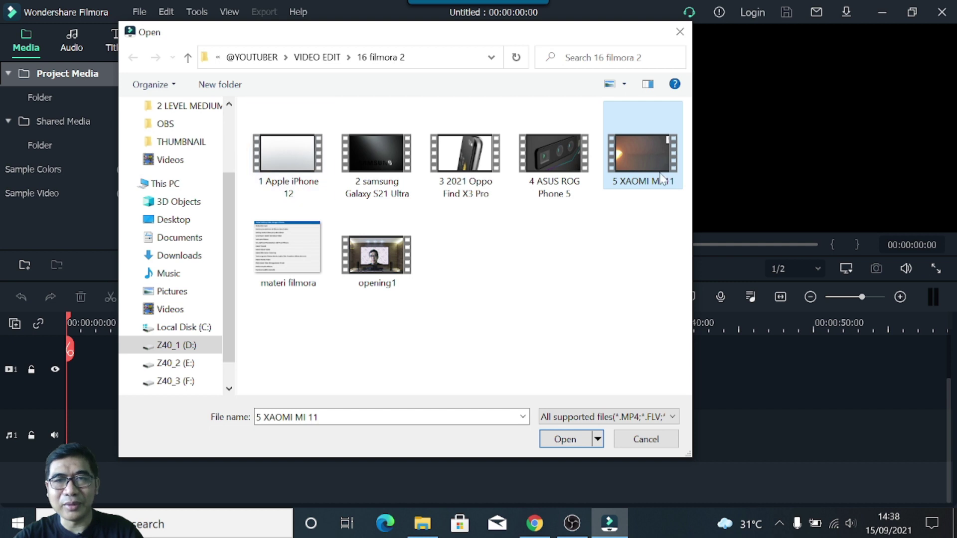
drag(283, 40, 519, 48)
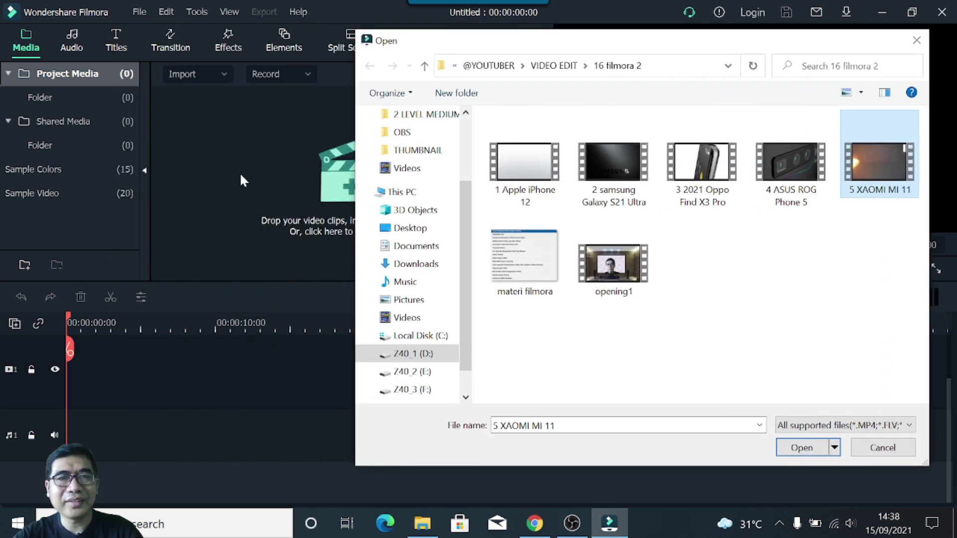
drag(587, 44, 434, 45)
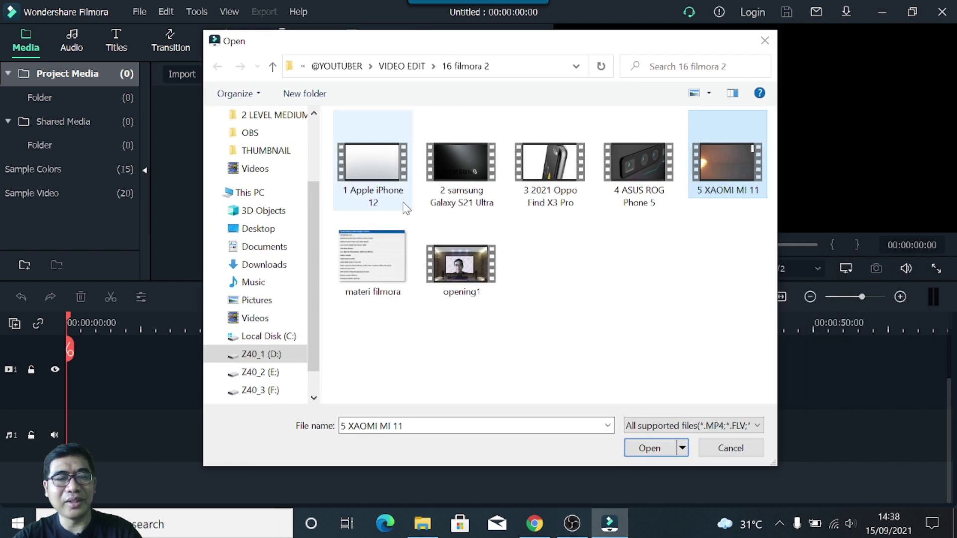
Import the five phone videos, from 1 Apple iPhone 12 through 5 XAOMI MI 11, into the project media
click(372, 192)
ctrl+click(462, 192)
ctrl+click(550, 191)
ctrl+click(639, 192)
ctrl+click(701, 191)
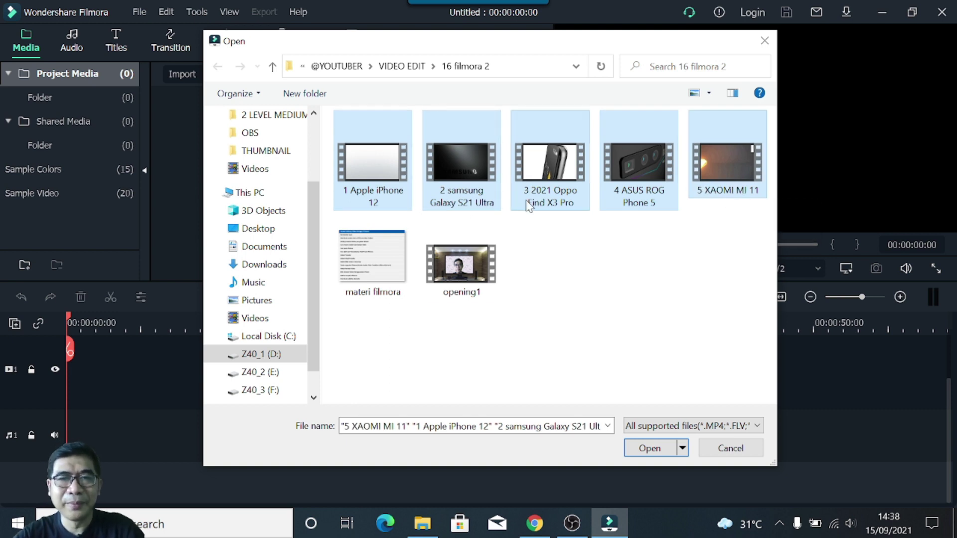
click(649, 448)
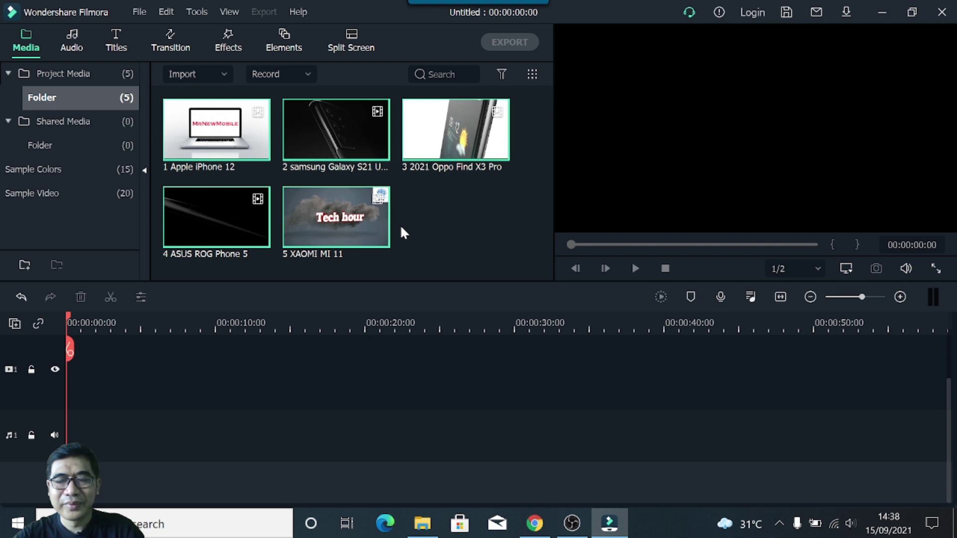
click(448, 220)
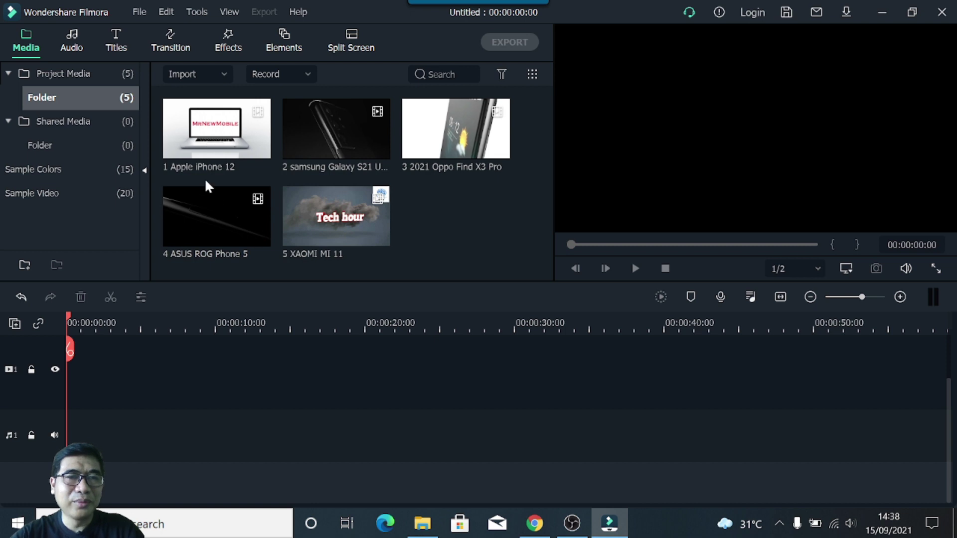
Place the 1 Apple iPhone 12 clip at the start of video track 1, keeping the project settings of 1920 x 1080 25fps
mouse_move(210, 146)
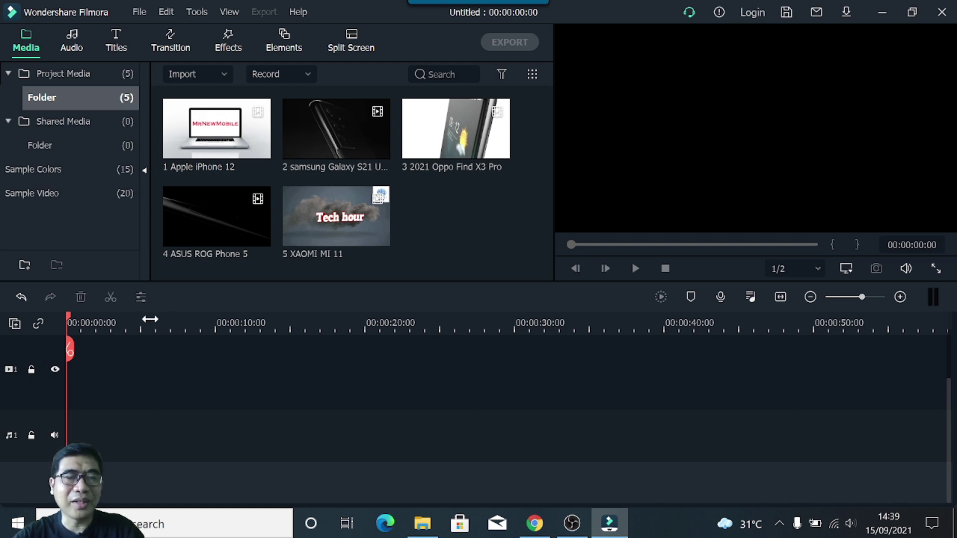
click(216, 143)
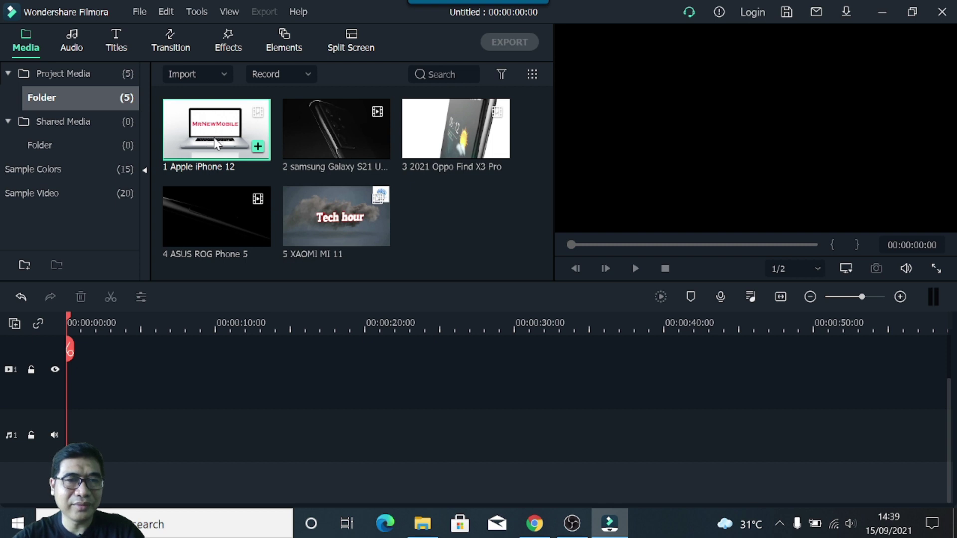
drag(216, 143, 74, 382)
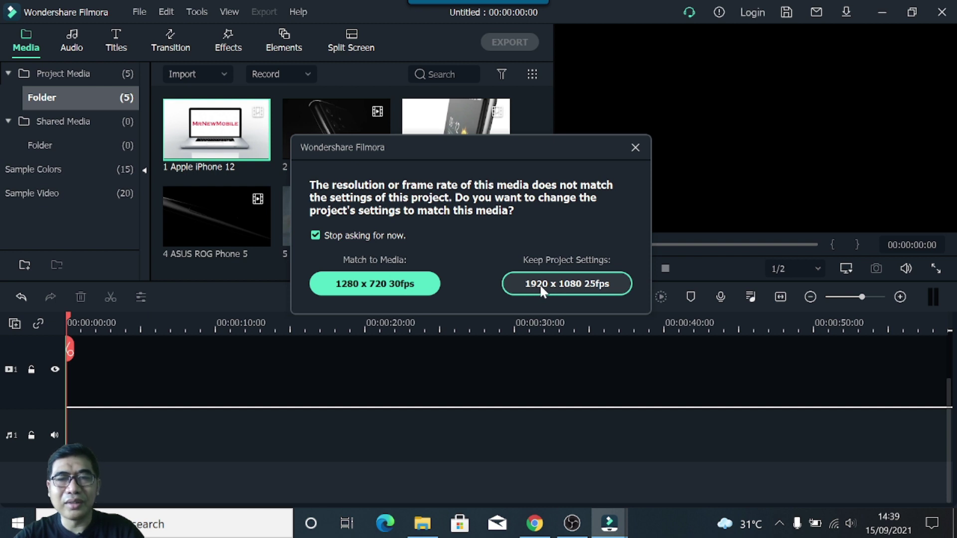
click(567, 287)
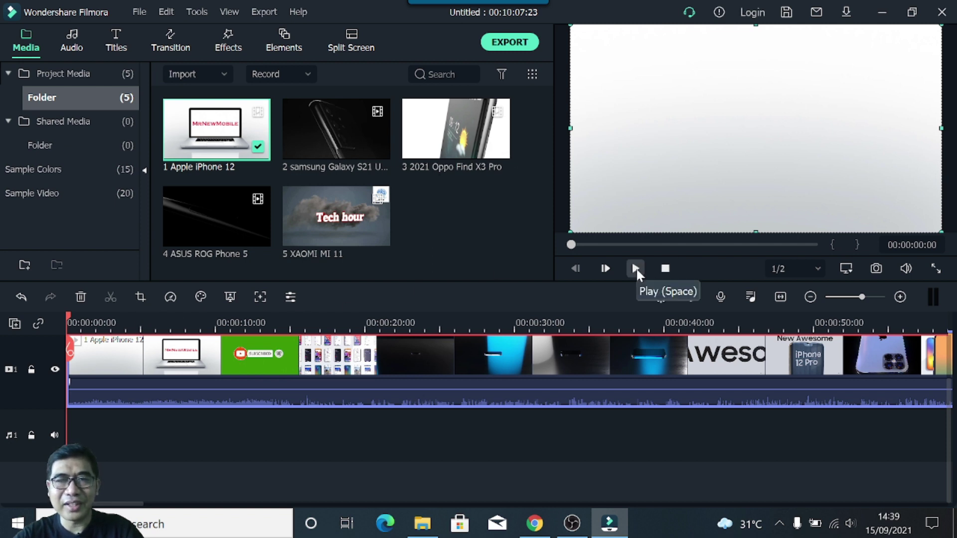
Play the first 10 seconds or so of the timeline to preview the iPhone clip's picture and sound
click(636, 270)
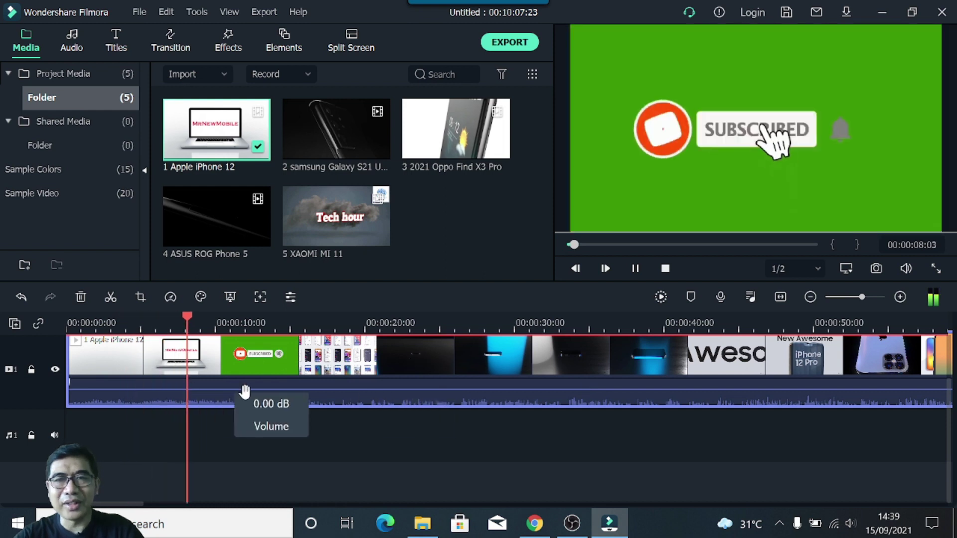
click(635, 269)
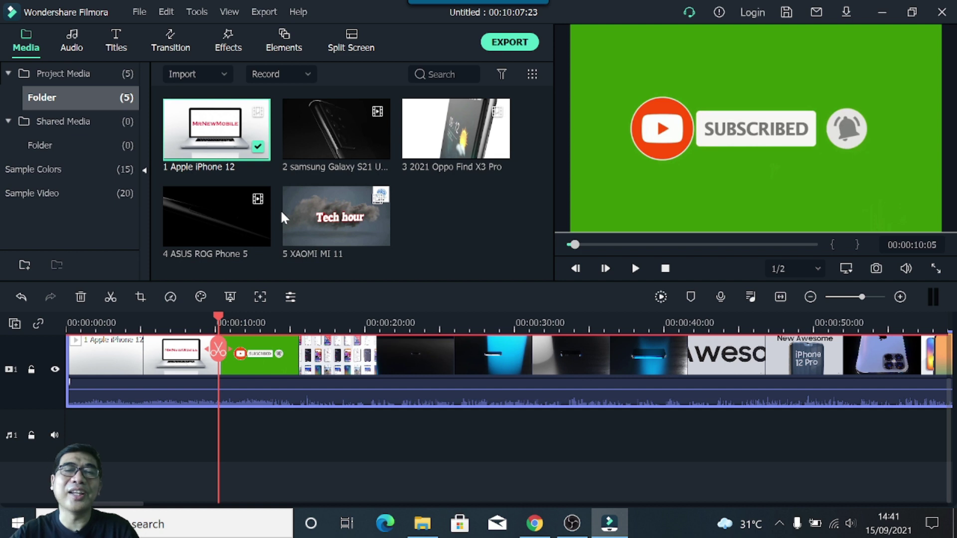
mouse_move(321, 228)
mouse_move(412, 141)
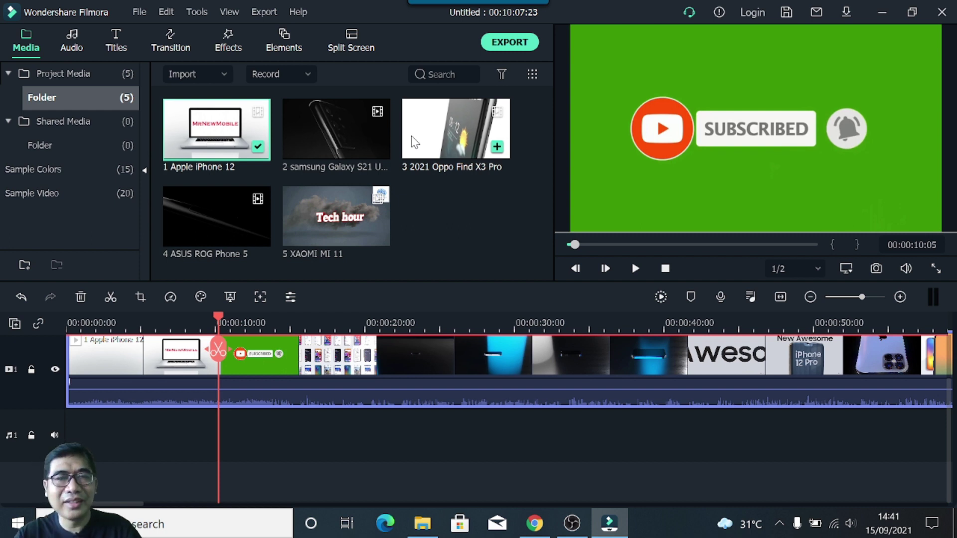
mouse_move(328, 388)
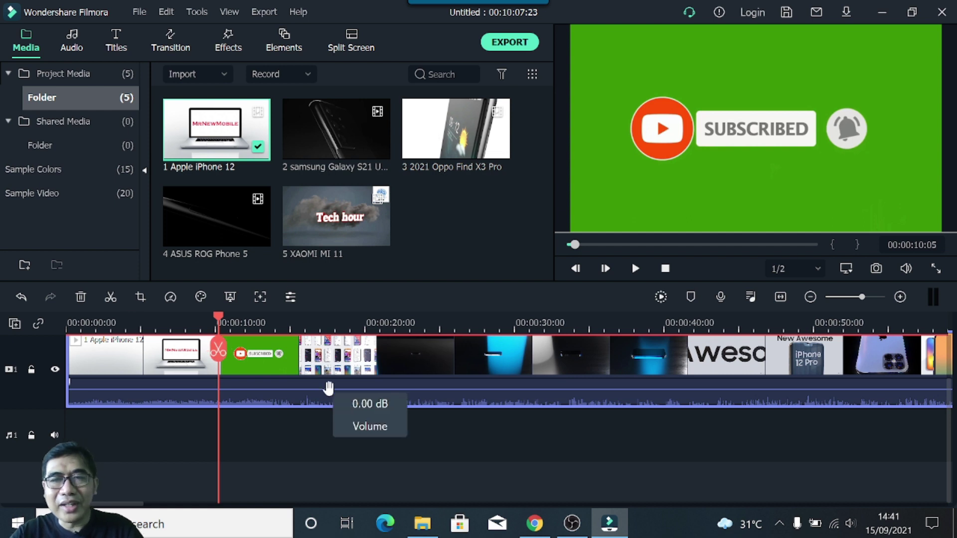
Return the playhead close to the timeline start and detach the audio from the 1 Apple iPhone 12 clip
drag(217, 317, 73, 316)
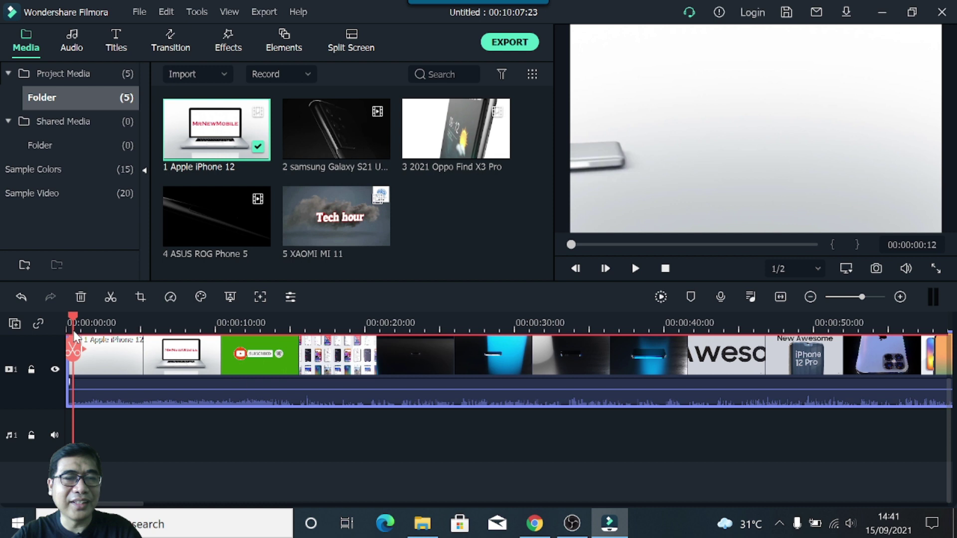
right_click(268, 399)
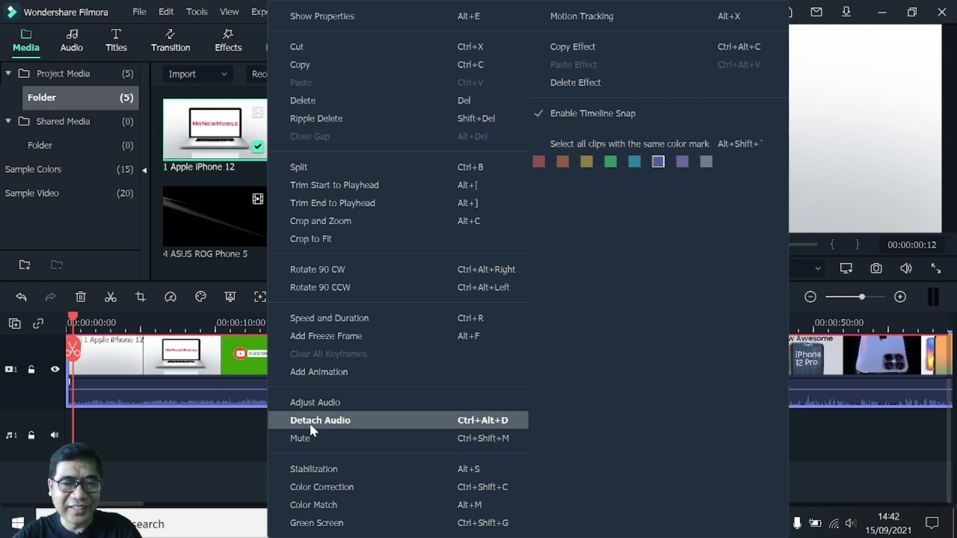
click(187, 437)
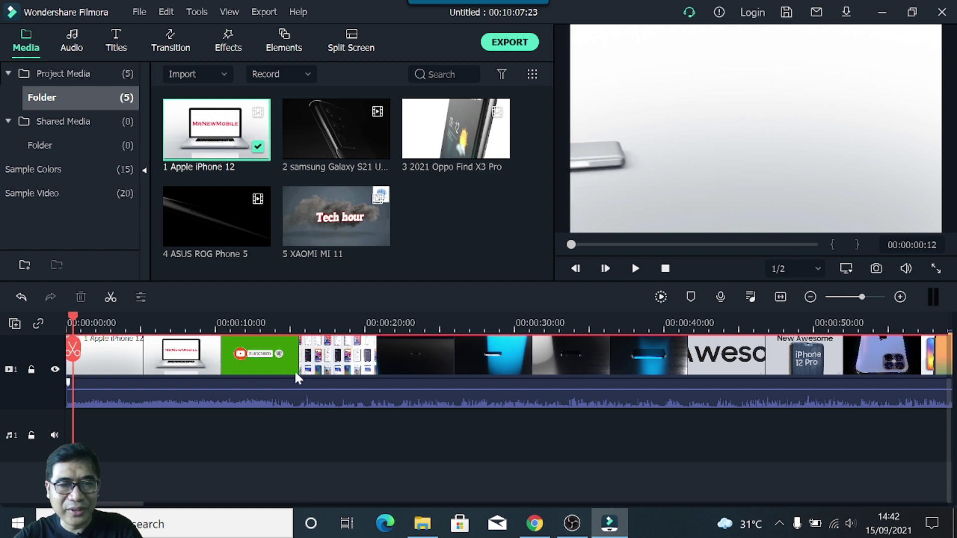
right_click(257, 398)
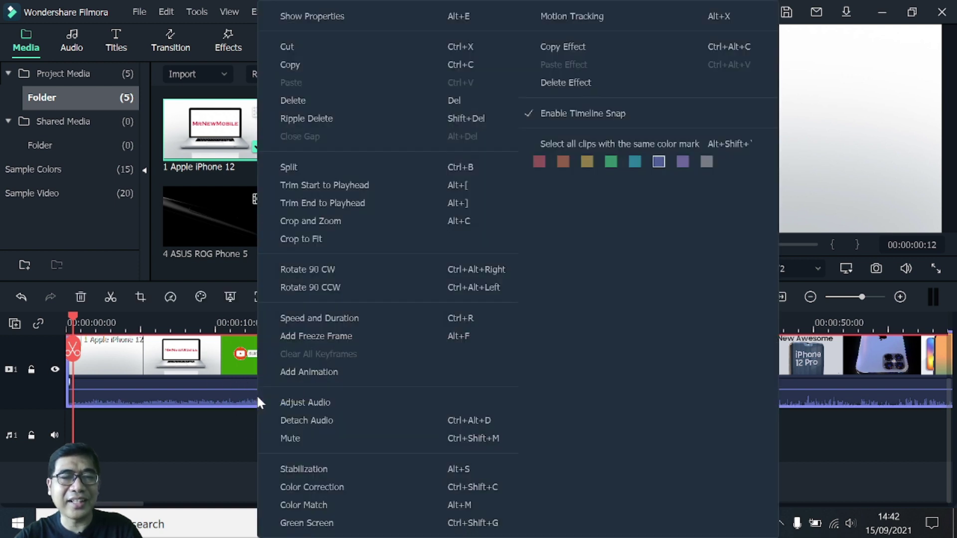
click(317, 427)
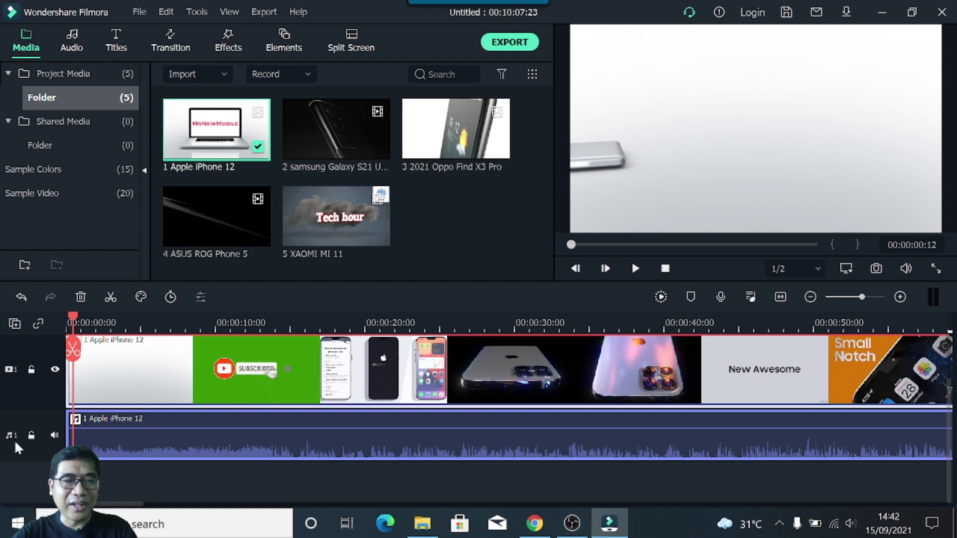
Play the timeline to about 8 seconds to check the video together with its separated audio
mouse_move(224, 428)
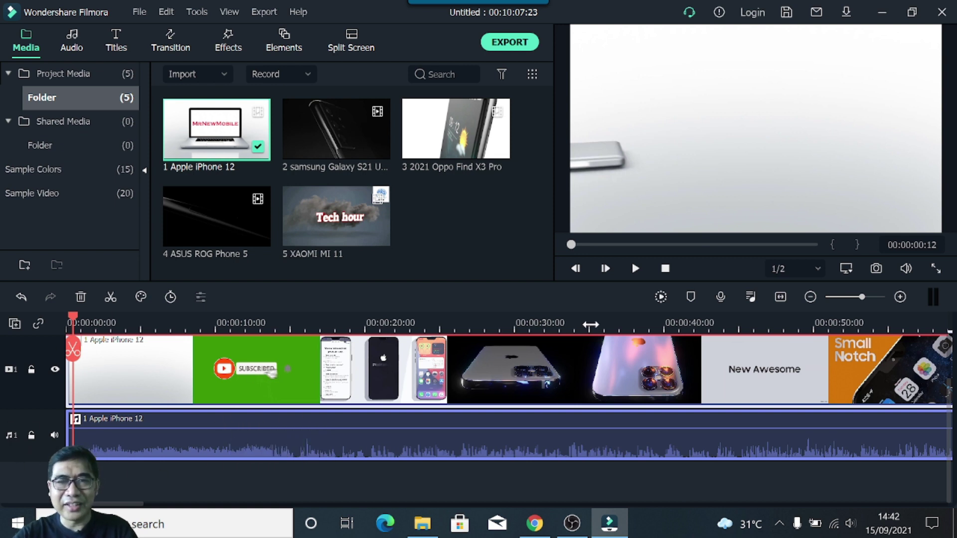
click(634, 270)
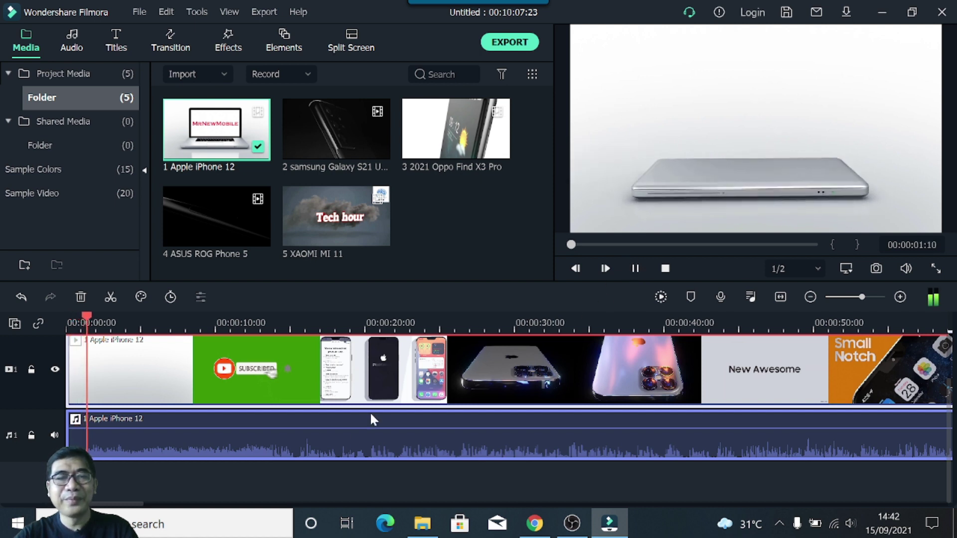
mouse_move(73, 427)
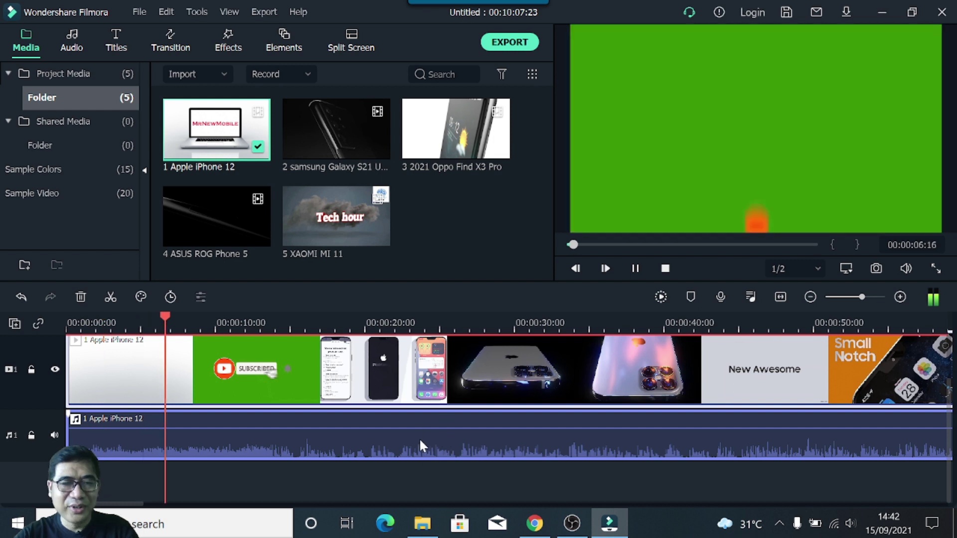
key(space)
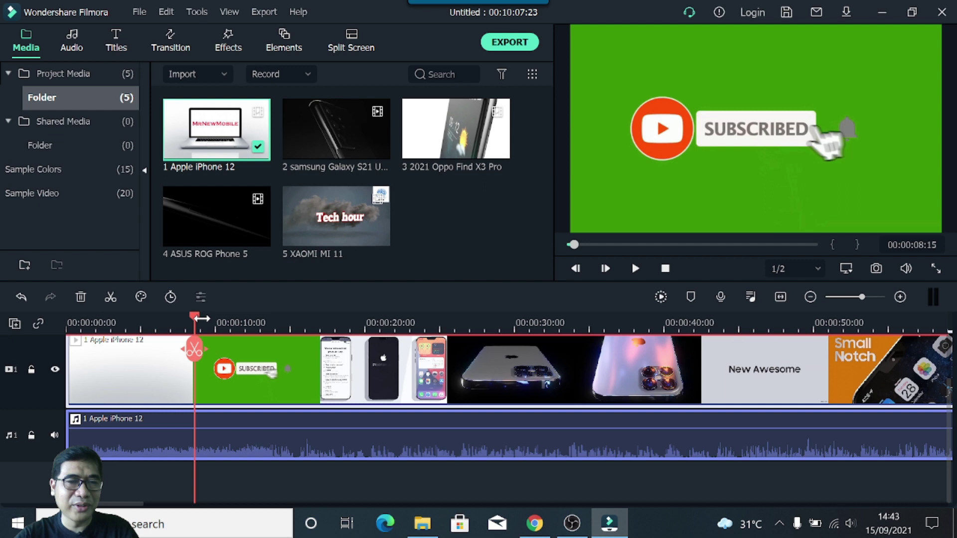
Delete the detached iPhone audio from audio track 1 and play the remaining video to about 20 seconds to check it
drag(202, 318, 90, 319)
click(241, 440)
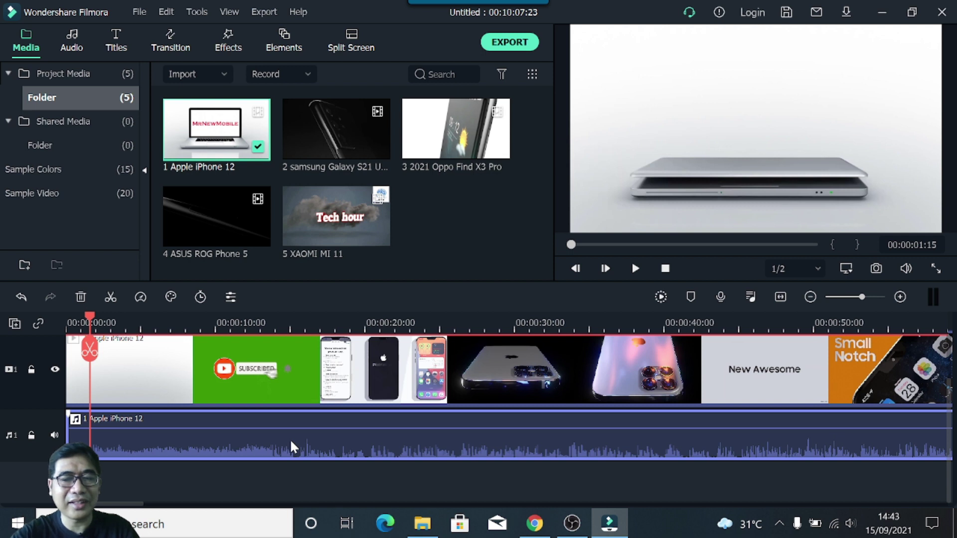
key(Delete)
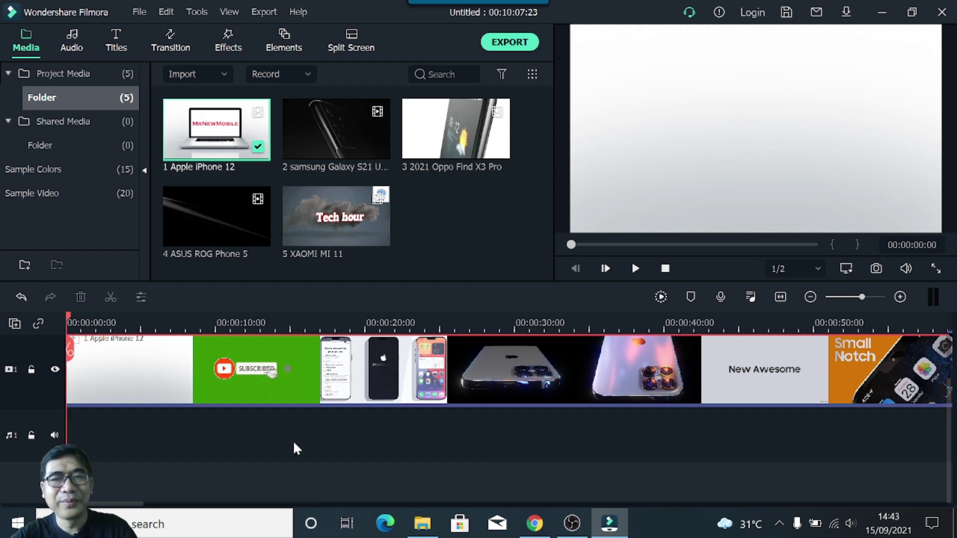
click(634, 271)
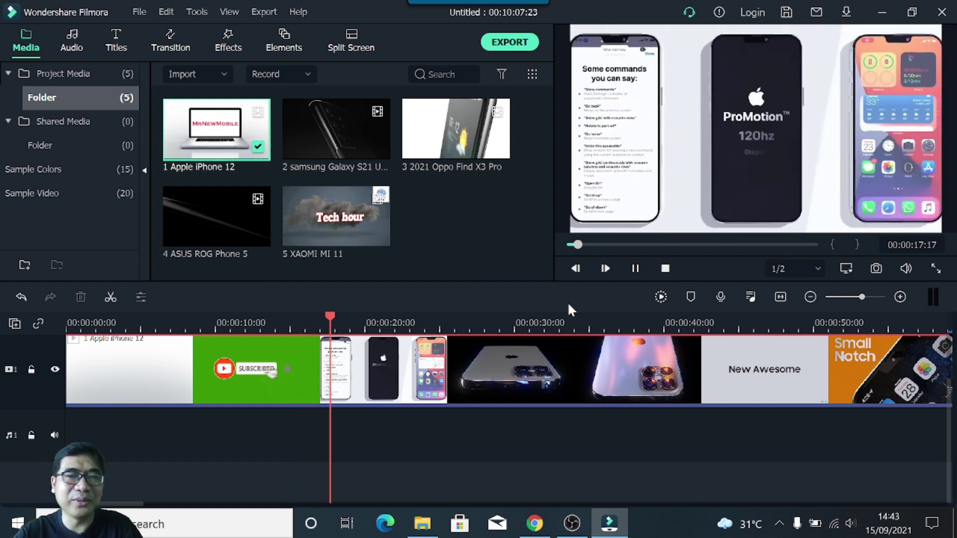
click(634, 269)
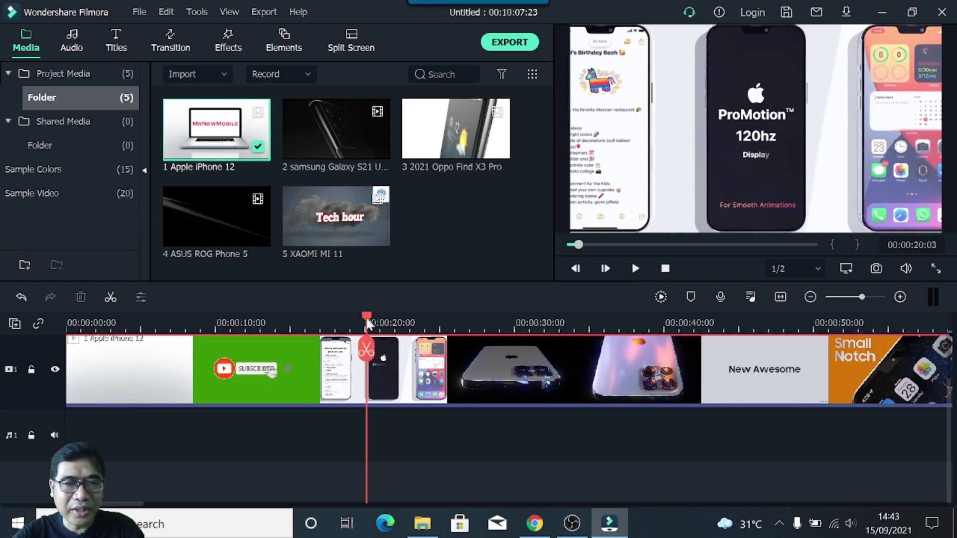
Scrub through the first 24 seconds of the timeline to examine the opening laptop, subscribe animation and early phone scenes
drag(368, 324, 54, 340)
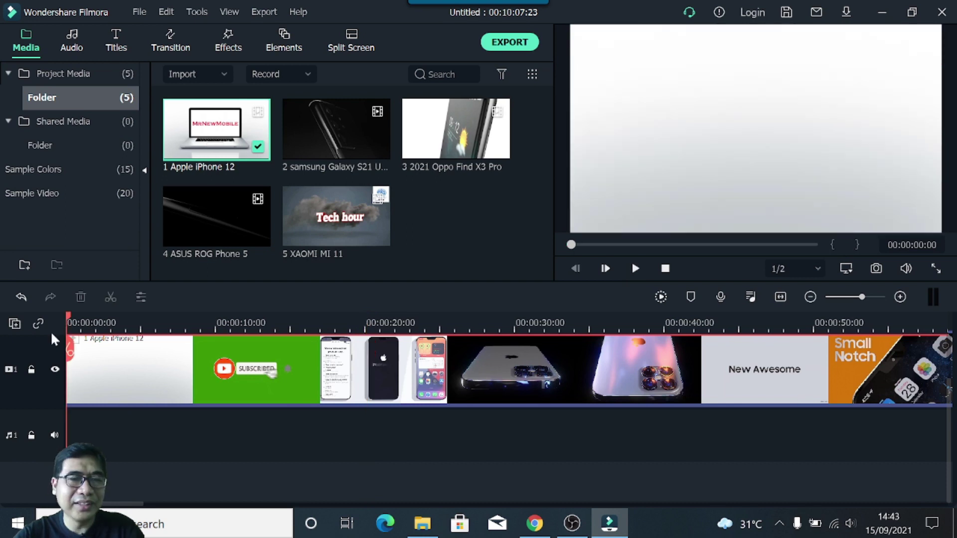
click(168, 324)
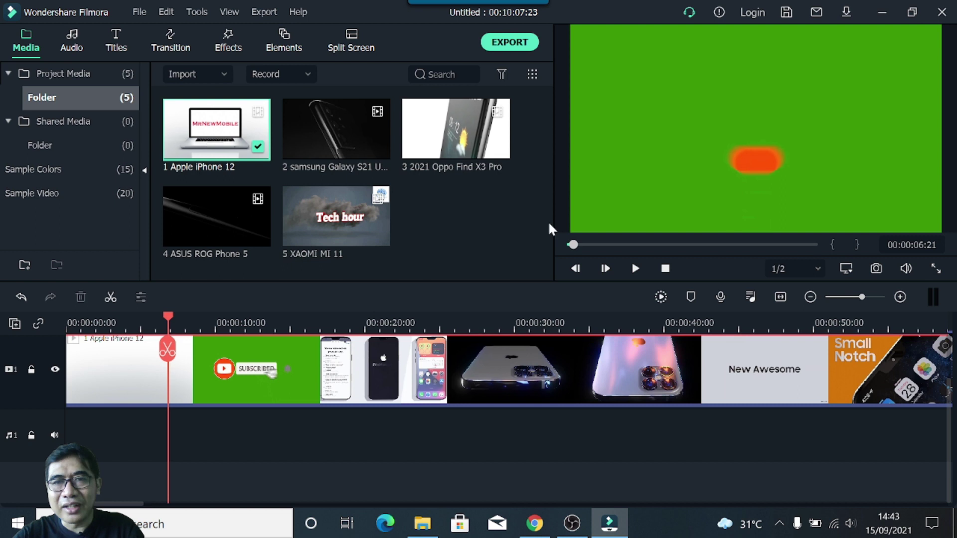
click(205, 323)
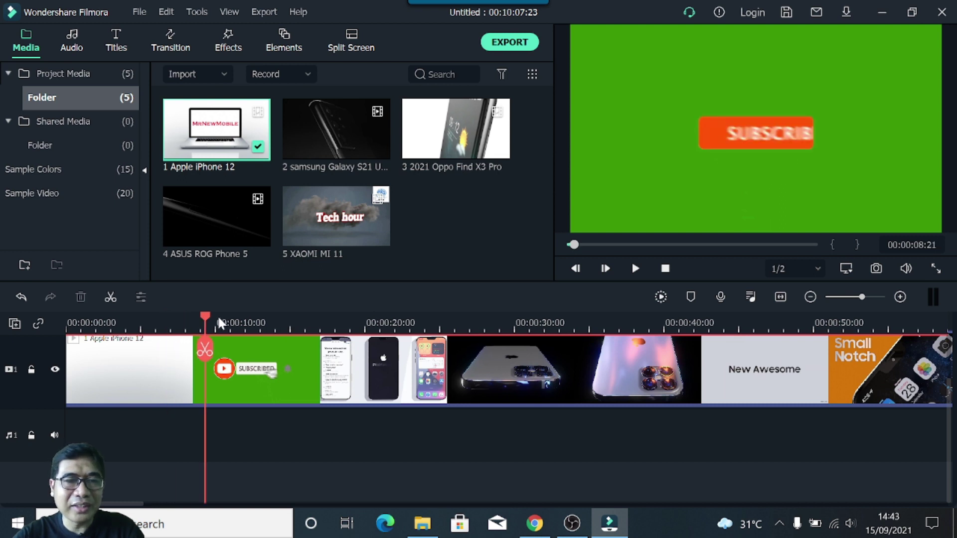
click(327, 323)
click(225, 322)
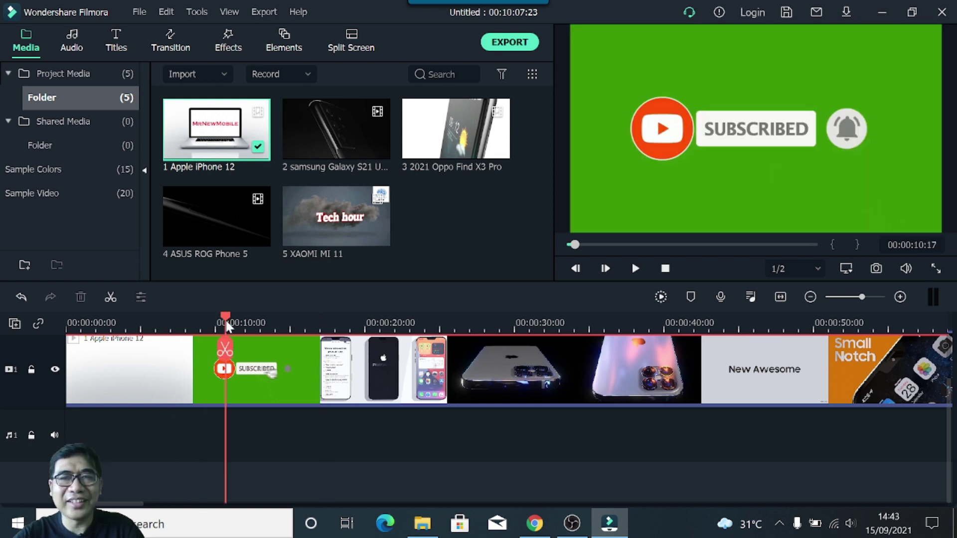
click(280, 321)
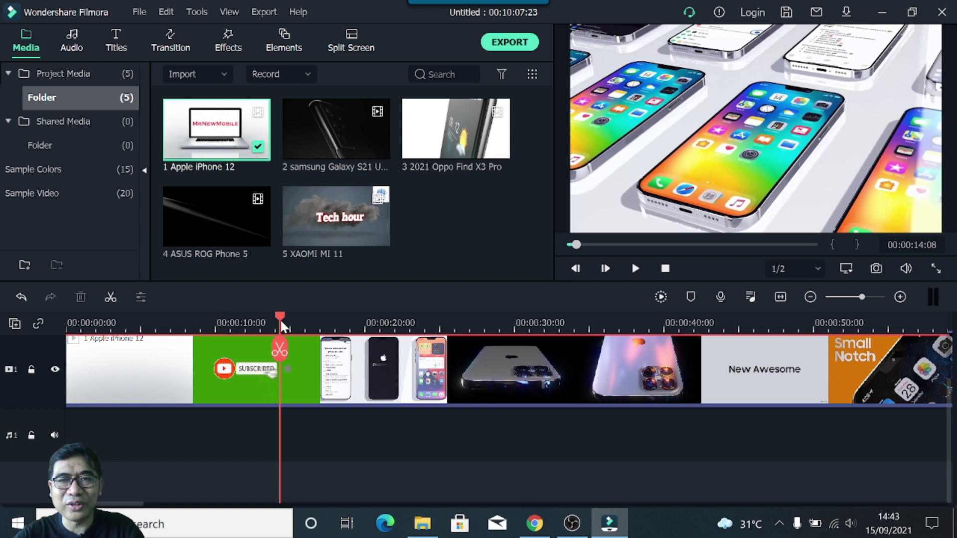
click(132, 321)
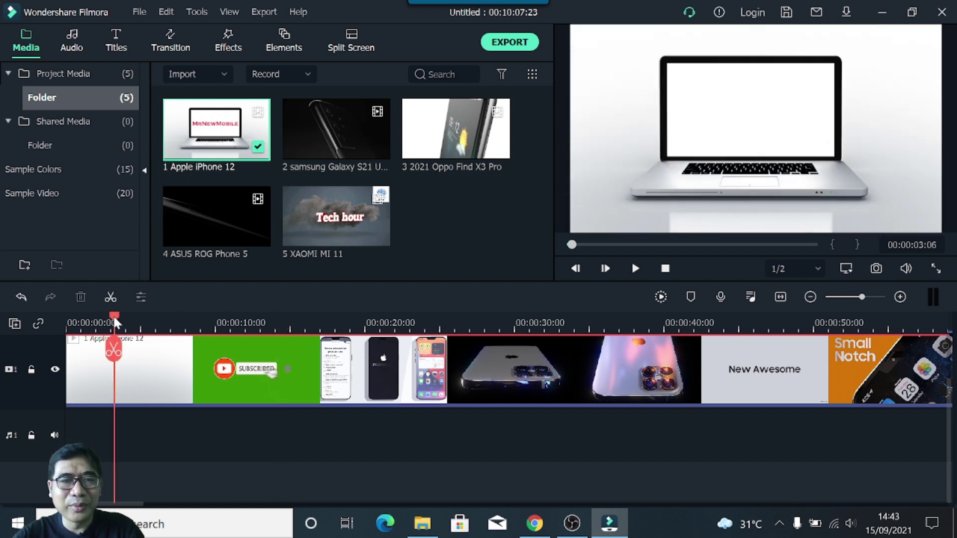
drag(133, 317, 138, 319)
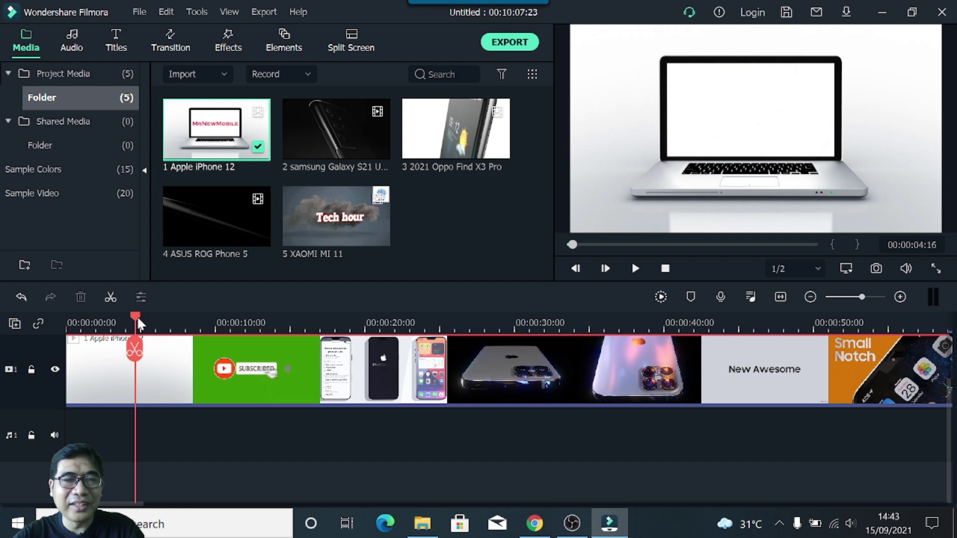
click(420, 324)
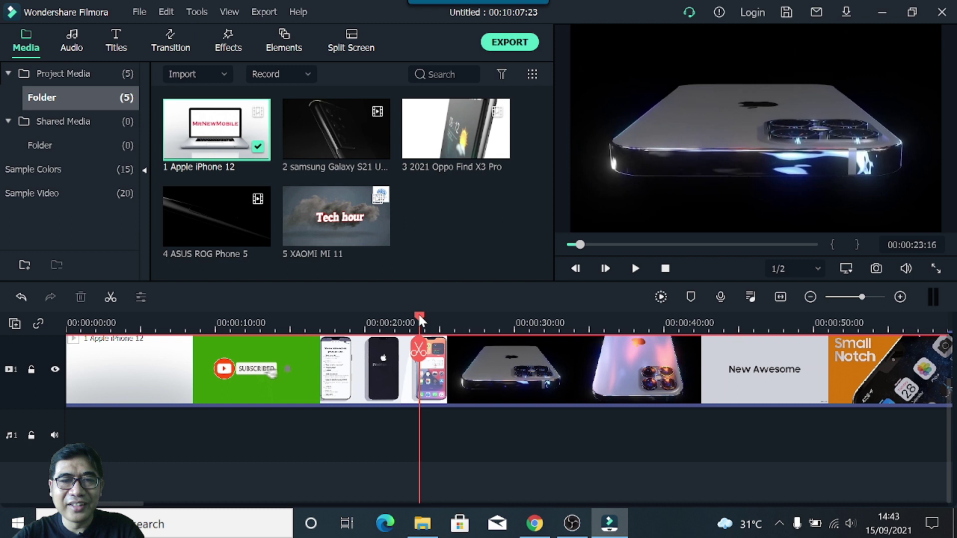
Play the timeline from the start to about 23 seconds to locate where the unwanted opening ends
drag(419, 315, 68, 318)
click(635, 268)
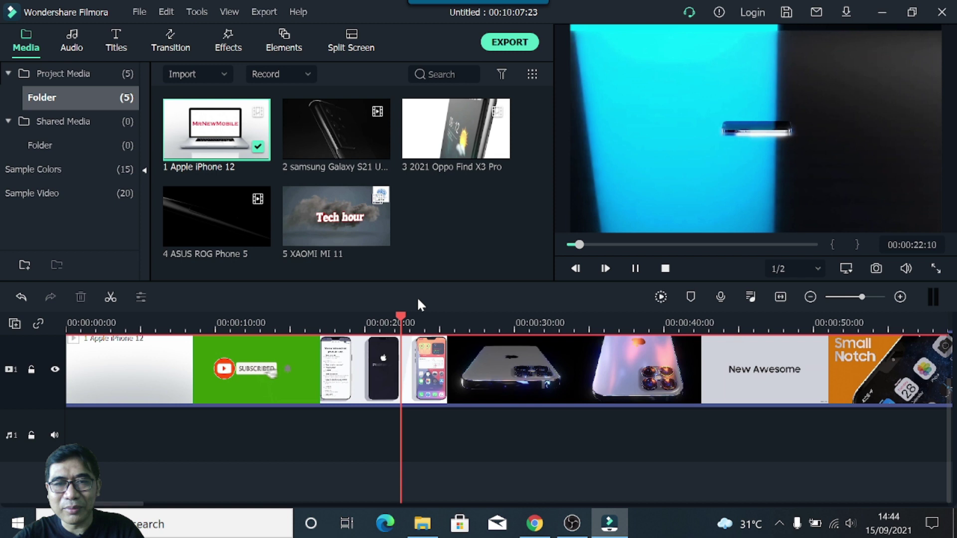
click(417, 315)
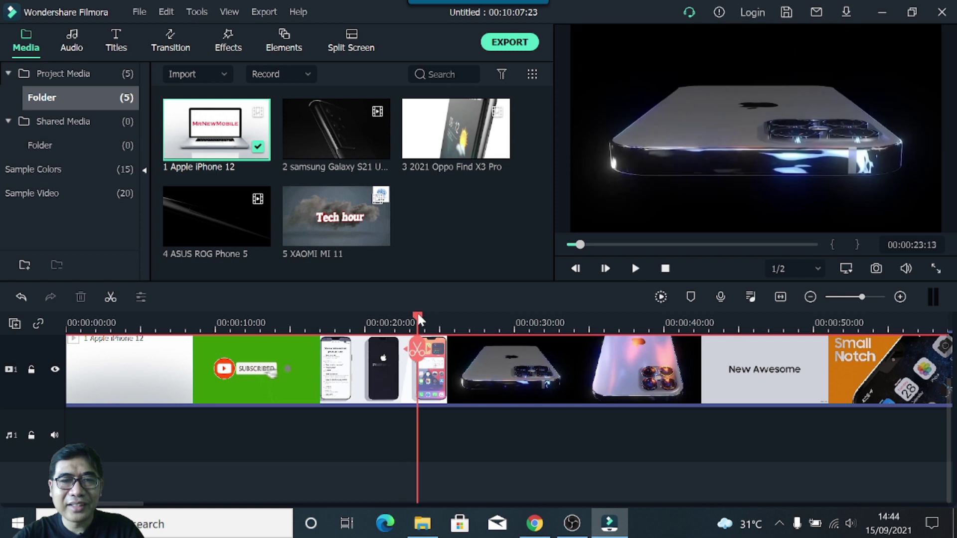
Split the 1 Apple iPhone 12 clip on video track 1 at 00:00:20:22
drag(418, 315, 379, 317)
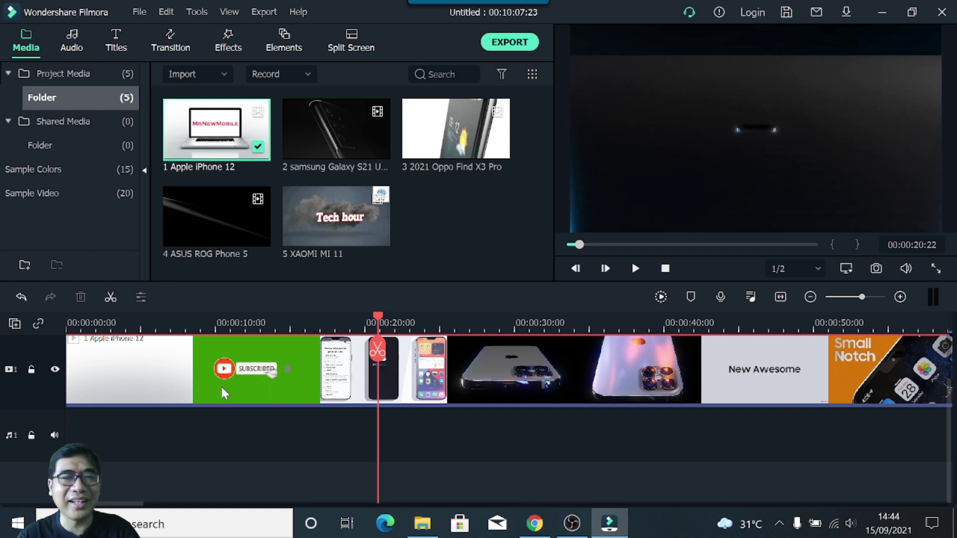
click(301, 355)
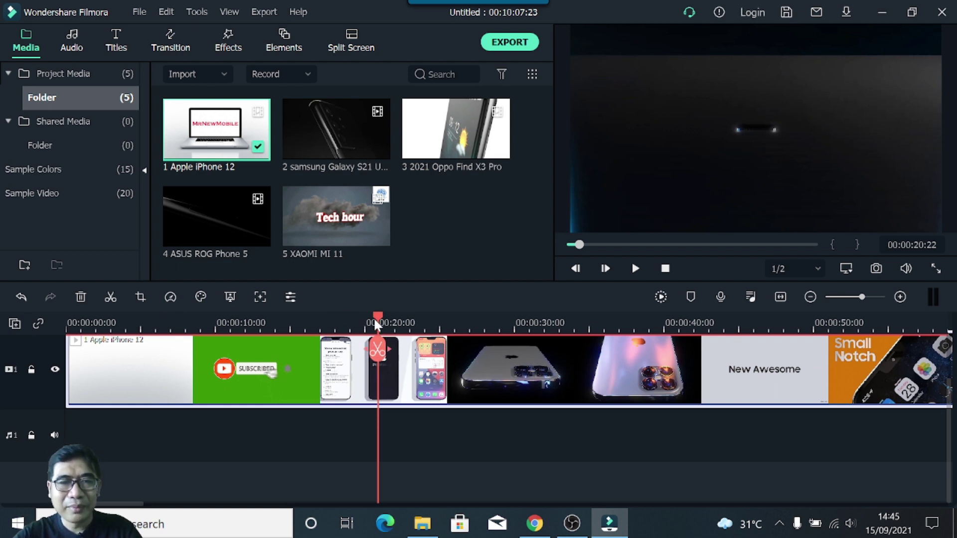
click(112, 294)
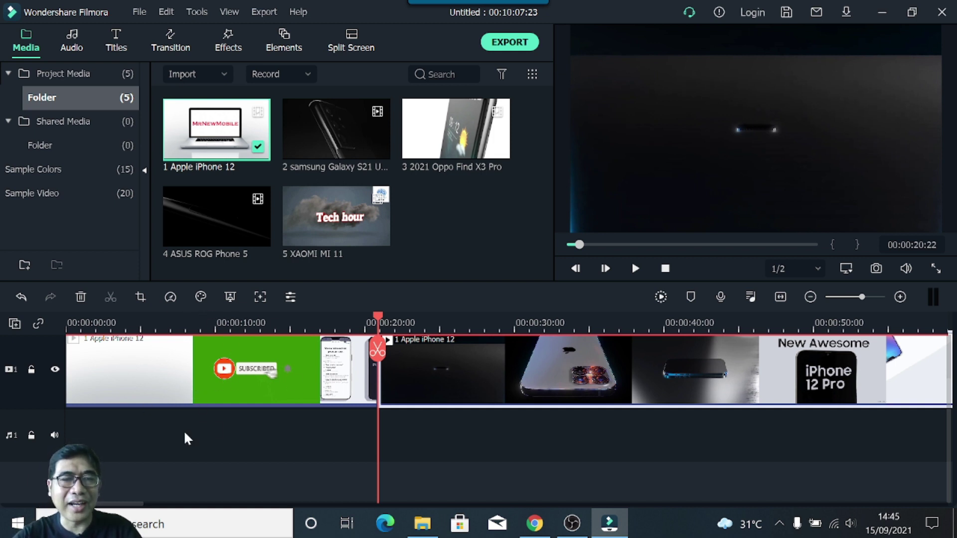
Delete the opening segment before the cut and keep the remaining iPhone clip at the very start of the timeline
click(199, 360)
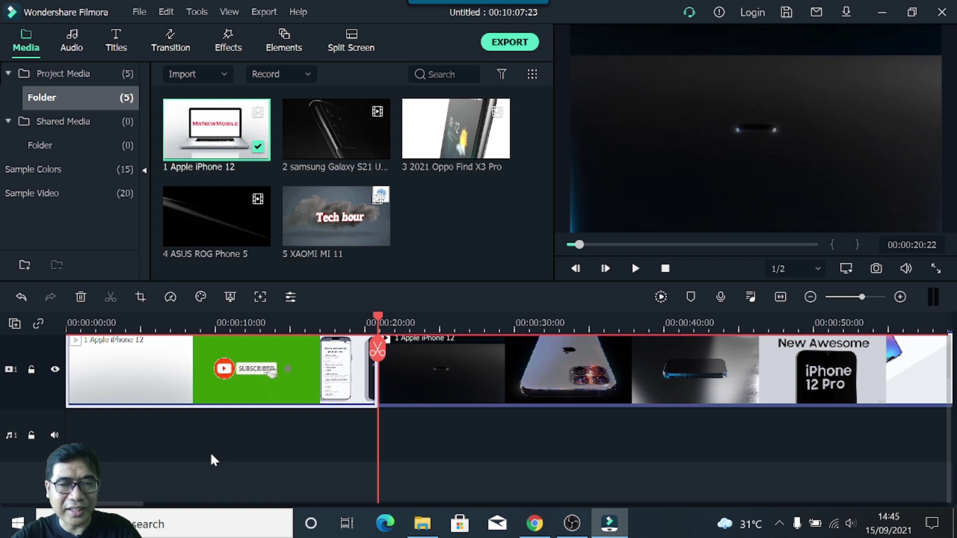
click(182, 373)
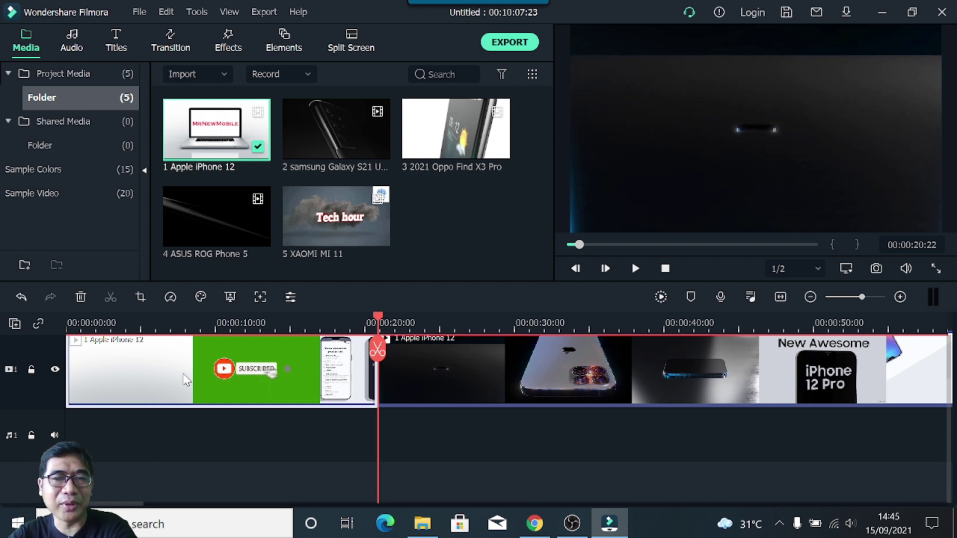
key(Delete)
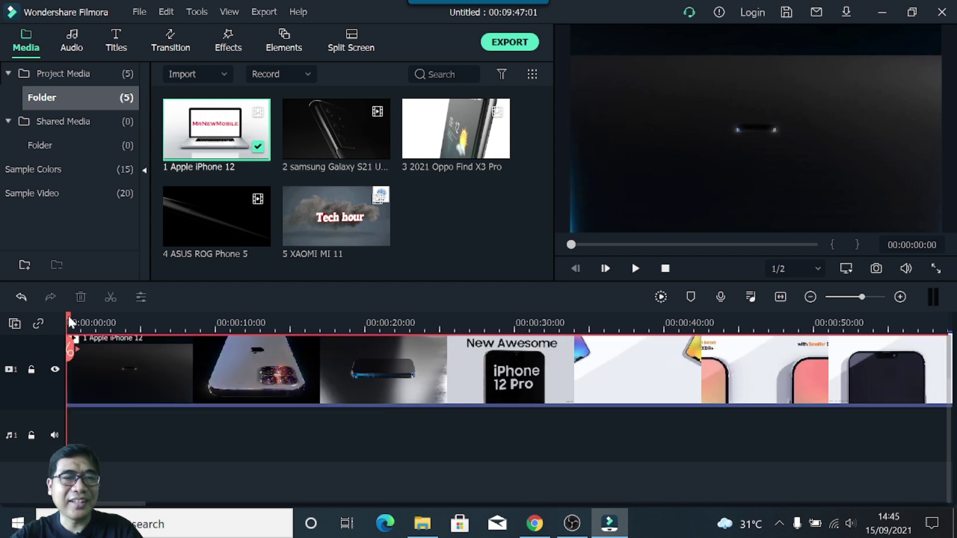
drag(145, 364, 208, 374)
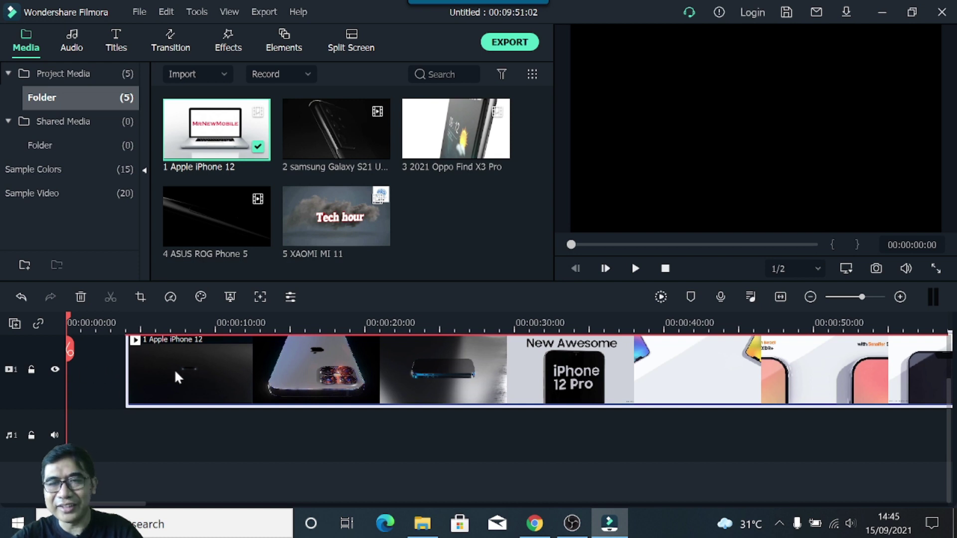
drag(250, 373, 192, 373)
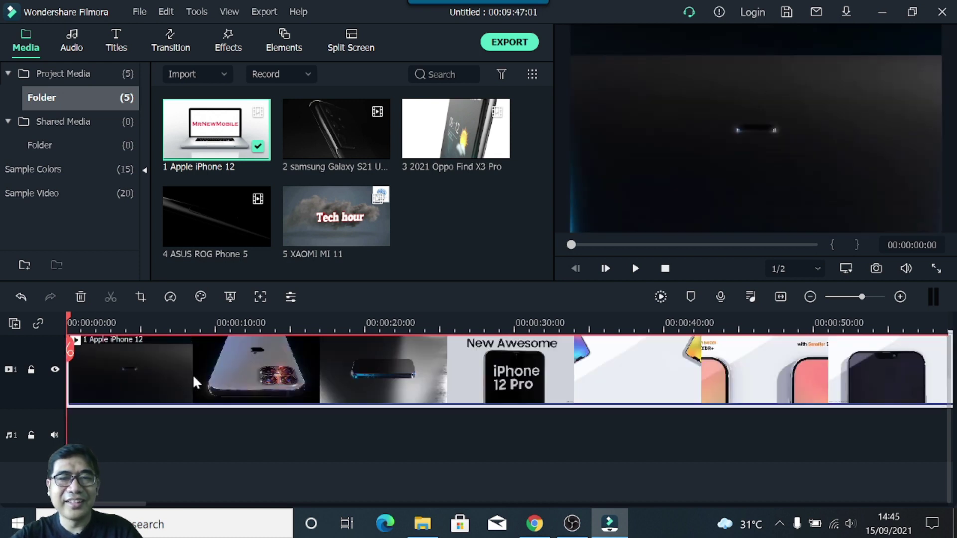
Play the trimmed clip to about 14 seconds and check the frame at about 39 seconds
click(635, 269)
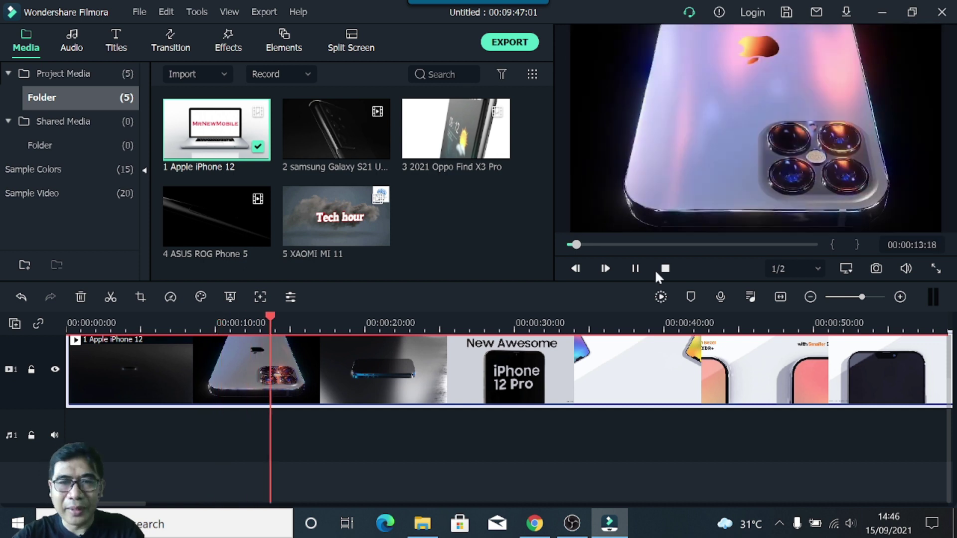
click(280, 317)
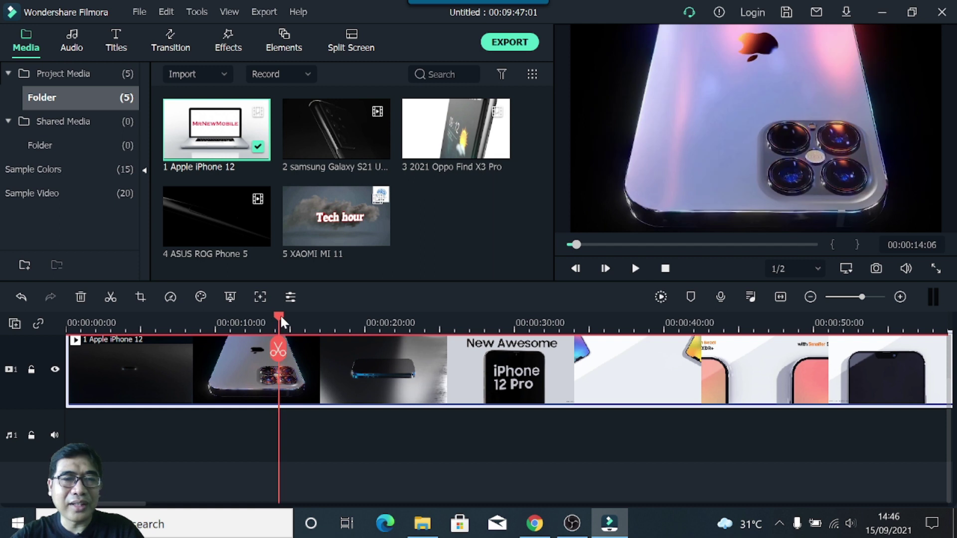
click(652, 323)
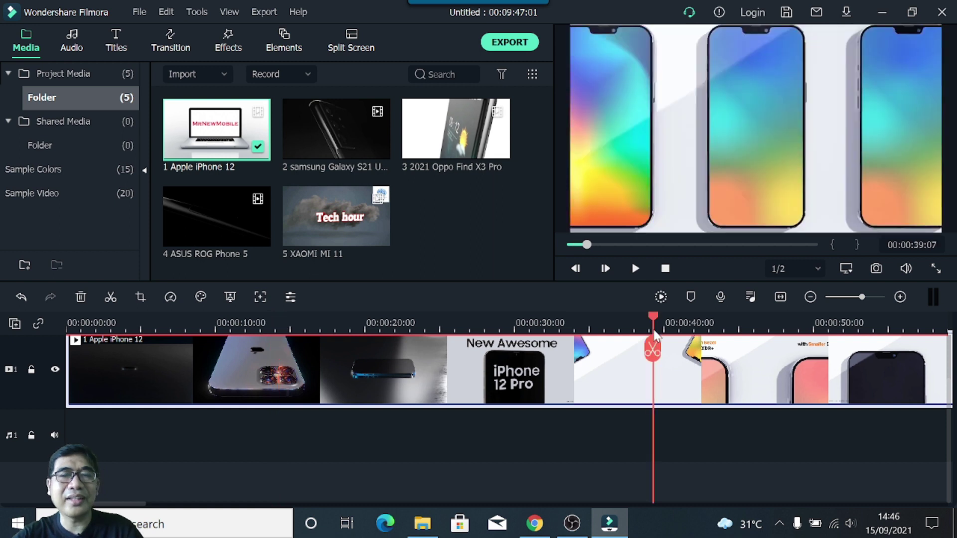
drag(655, 335, 277, 317)
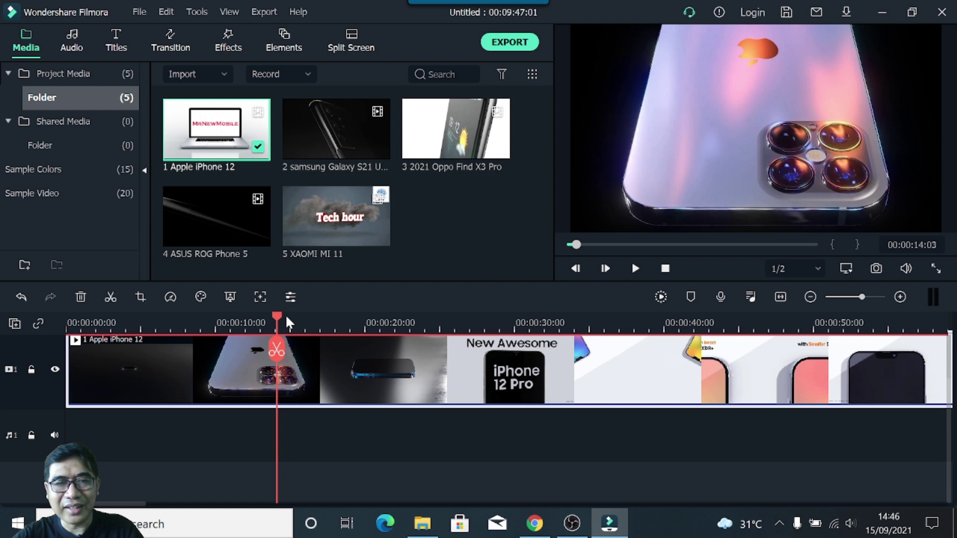
Split the iPhone clip at 00:00:33:06 and again at 00:00:43:21 to isolate a middle segment
click(563, 329)
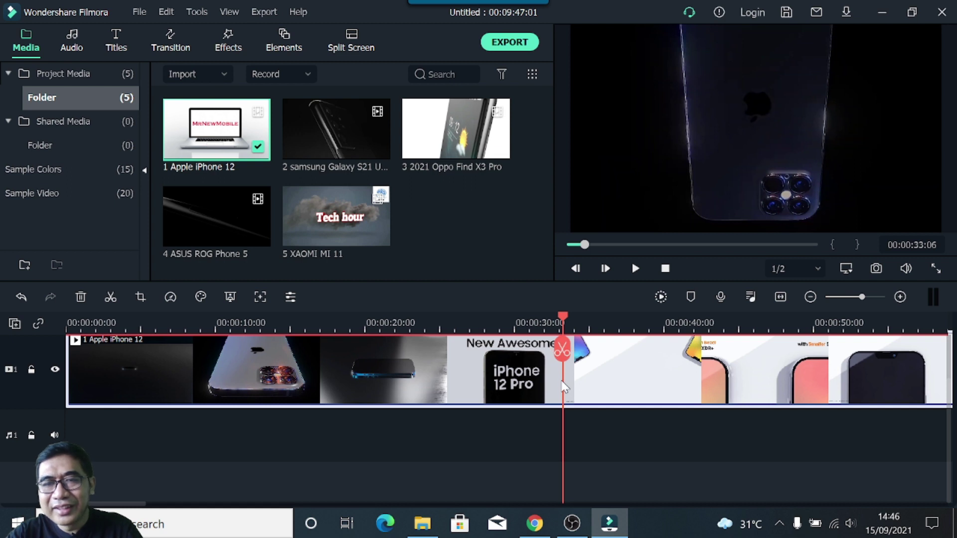
click(110, 295)
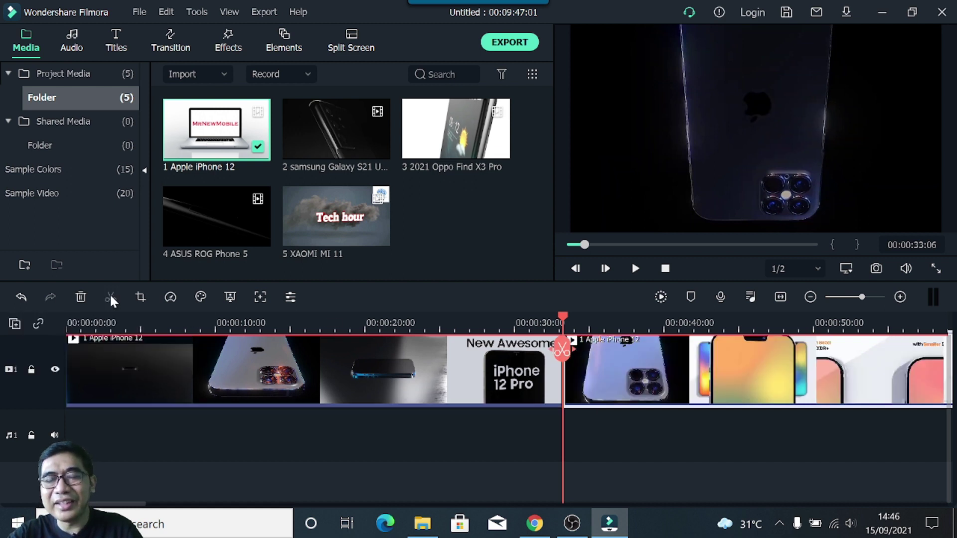
click(565, 315)
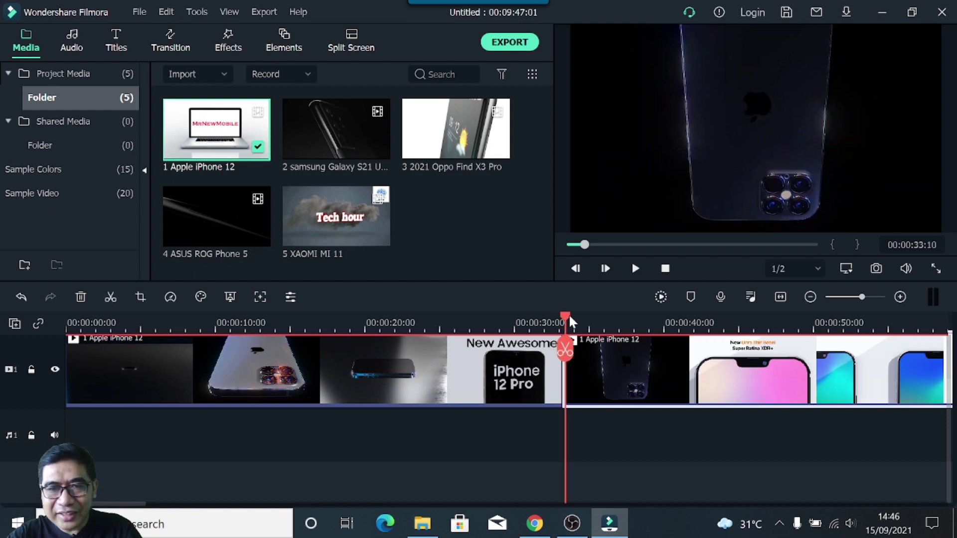
drag(569, 318, 581, 321)
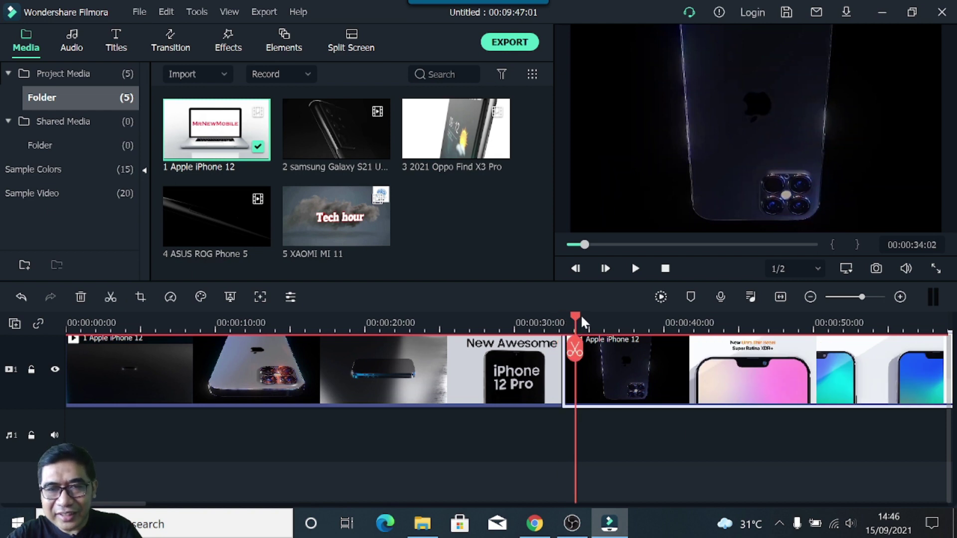
drag(580, 320, 721, 318)
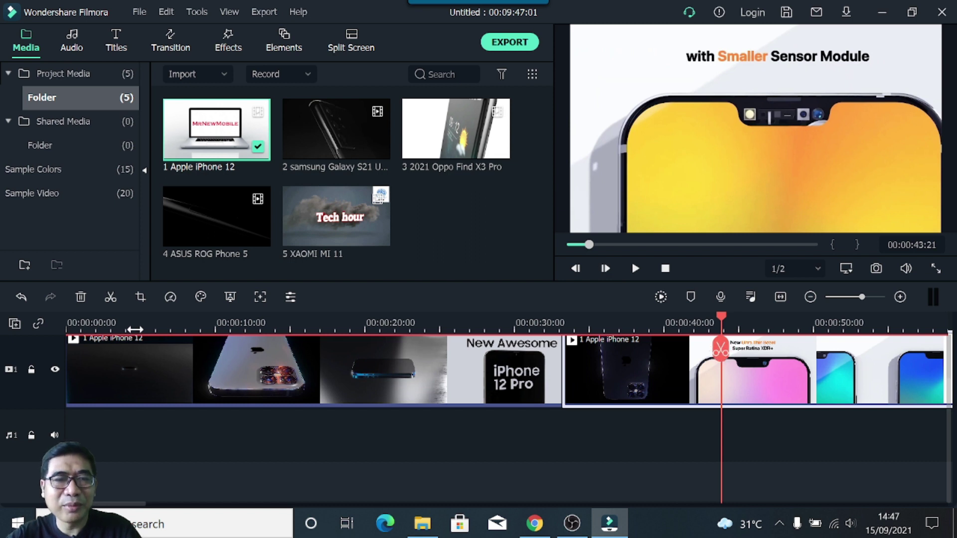
click(111, 299)
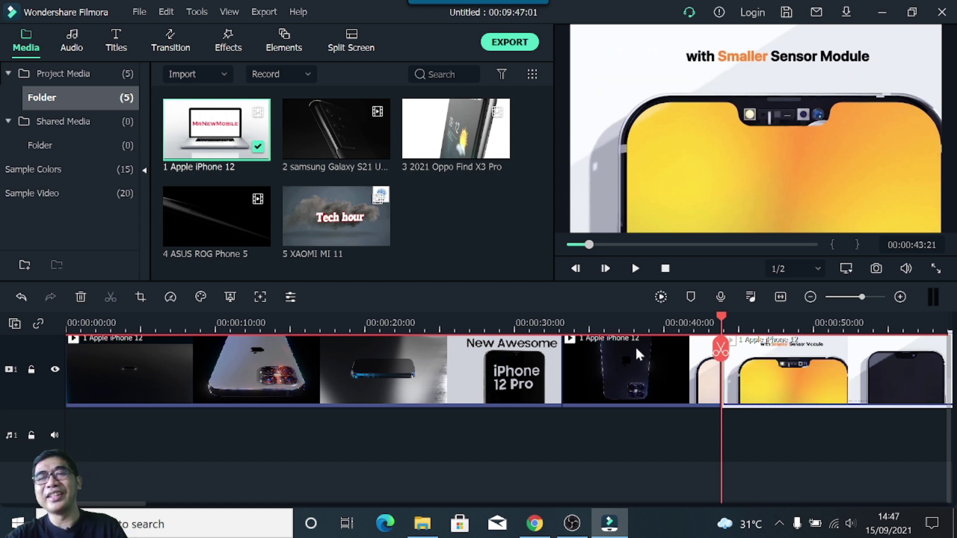
Shift the last two iPhone segments along video track 1 to leave gaps around the middle segment
drag(631, 352, 629, 401)
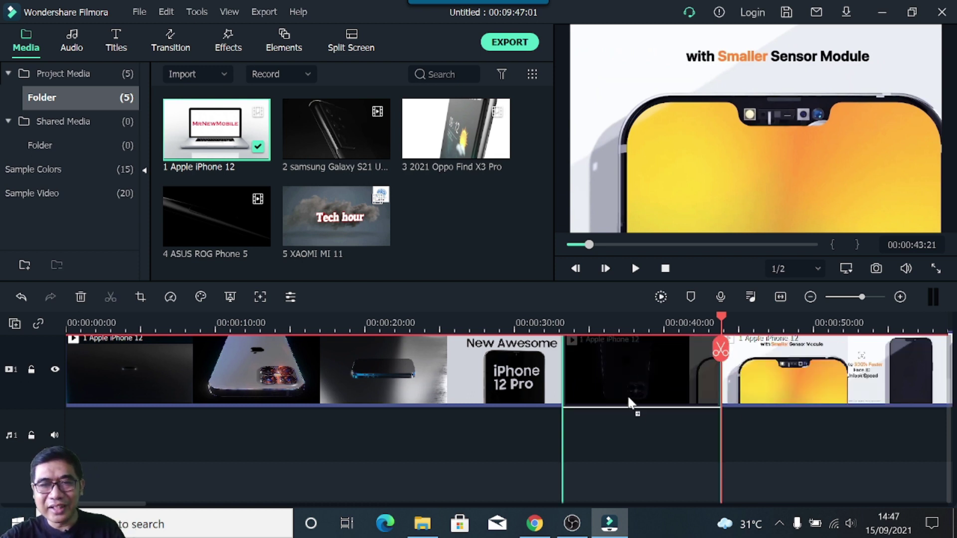
drag(625, 436, 623, 371)
drag(785, 381, 847, 374)
drag(653, 384, 684, 384)
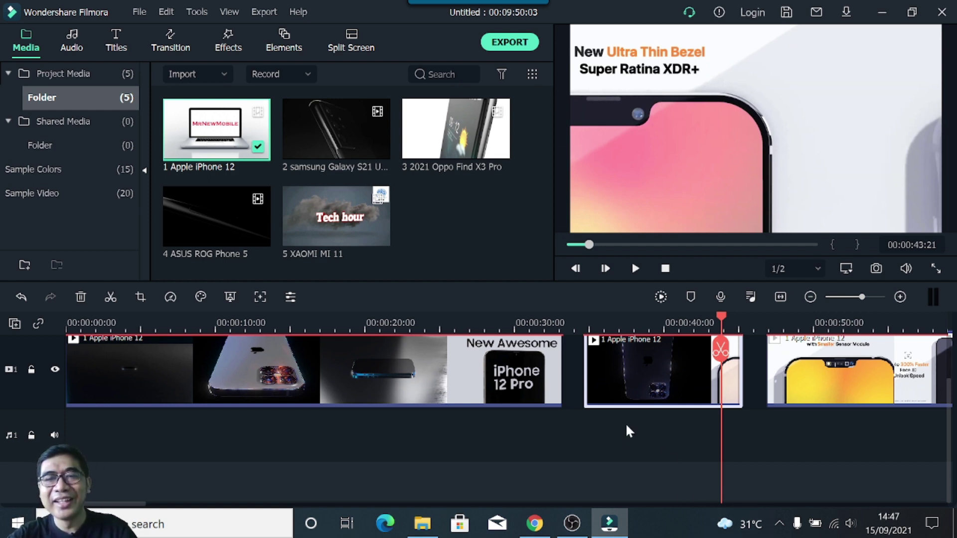
Undo the segment moves and both cuts at 00:00:33:06 and 00:00:43:21
mouse_move(726, 534)
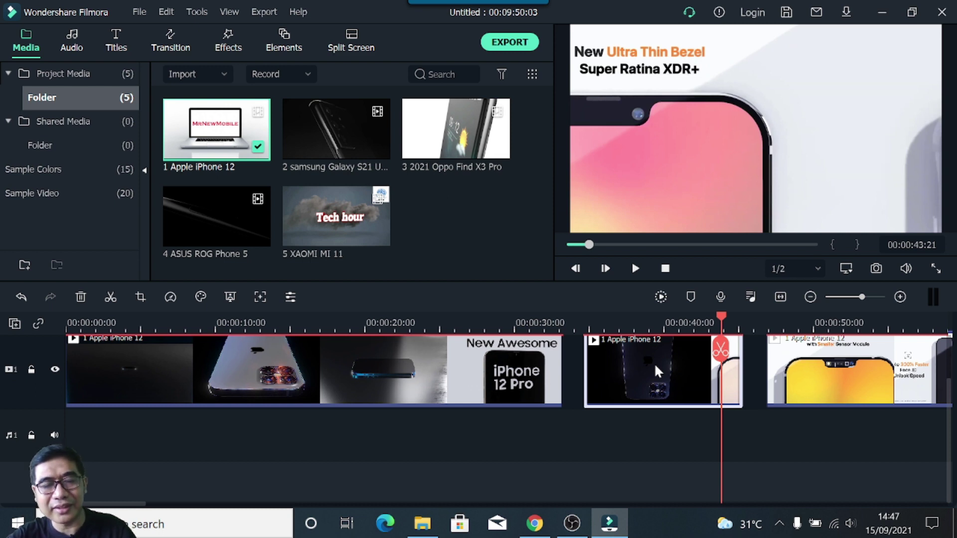
key(ctrl+z)
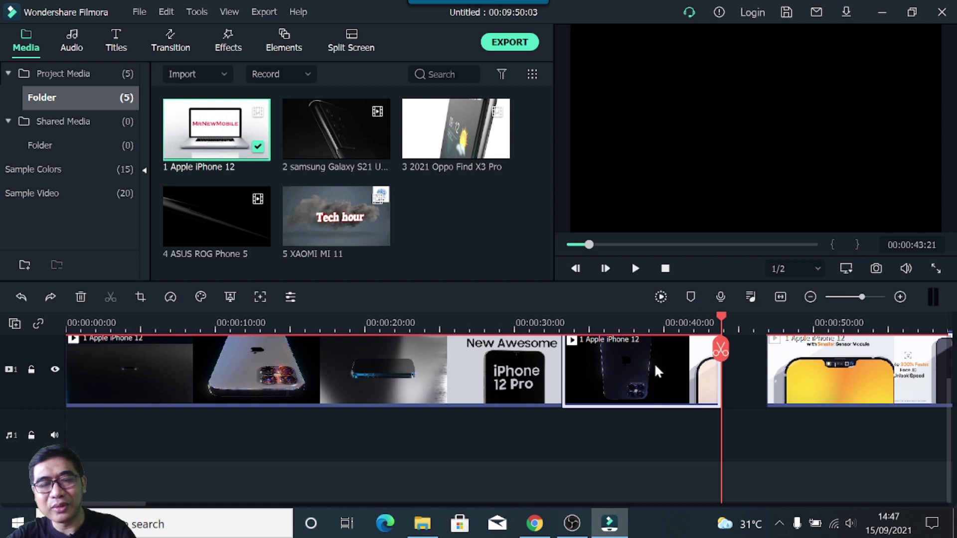
key(ctrl+z)
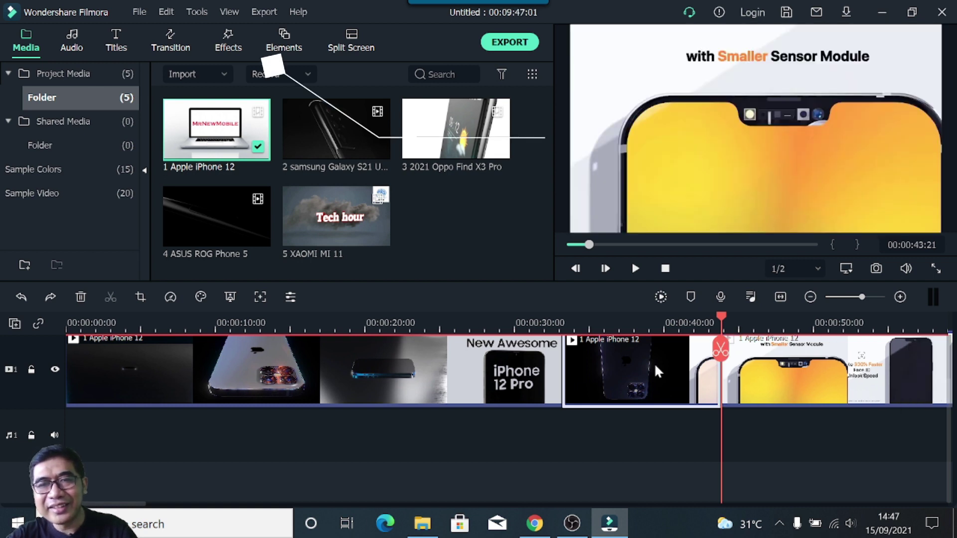
key(ctrl+z)
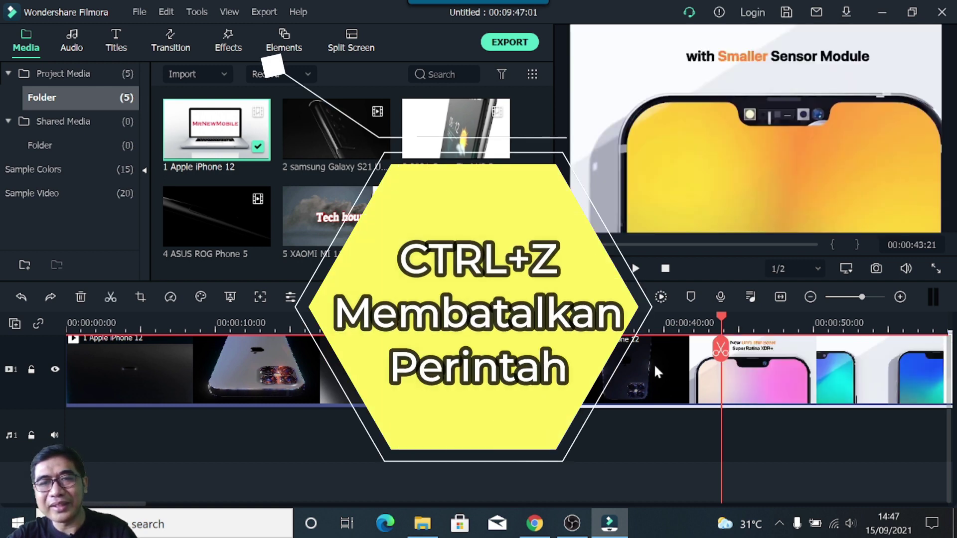
key(ctrl+z)
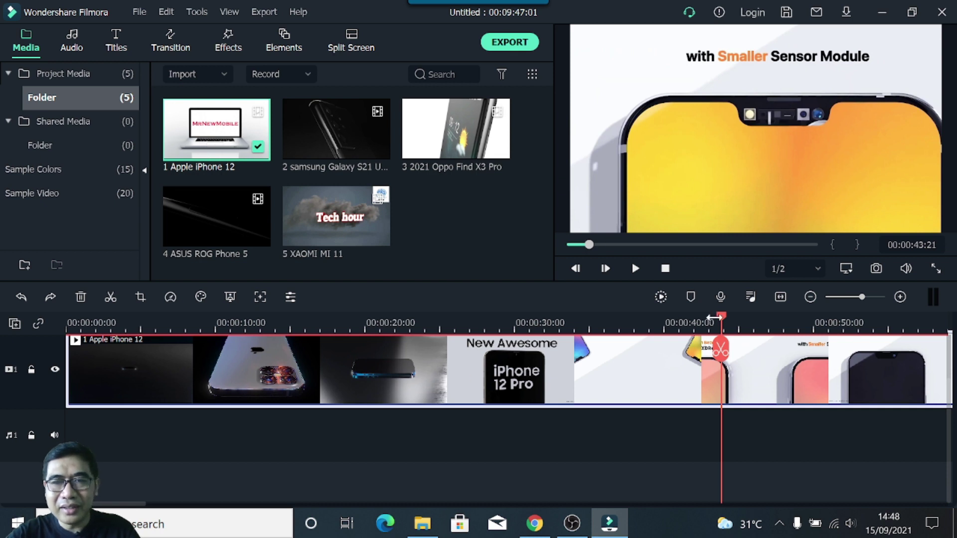
Scrub the iPhone clip between about 33 seconds and 1:08, and view the timeline through to the clip's end
drag(721, 314, 565, 316)
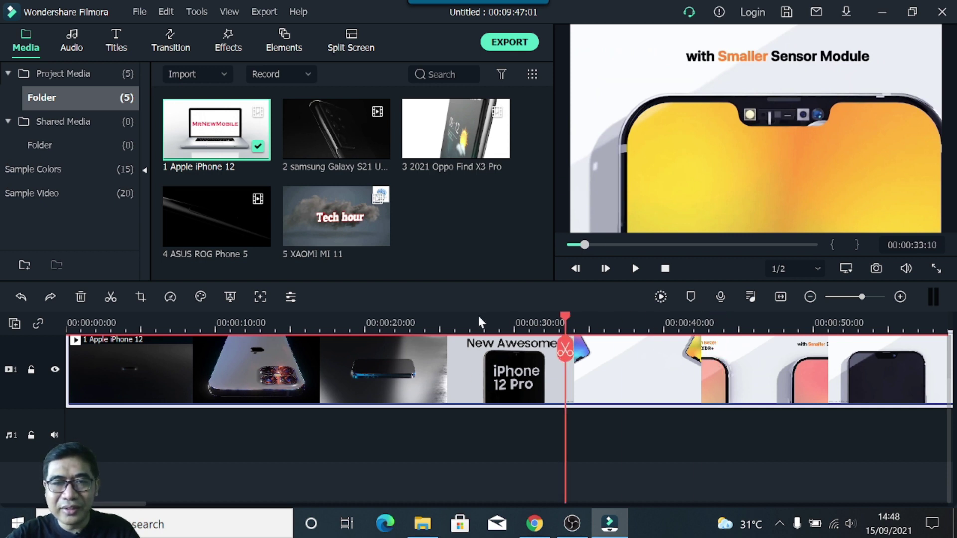
drag(477, 313, 937, 315)
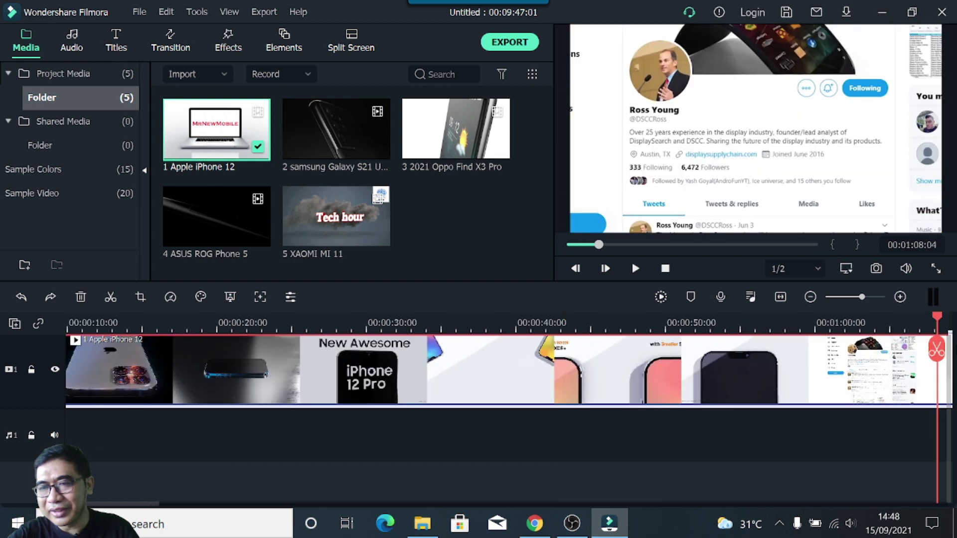
drag(936, 316, 498, 313)
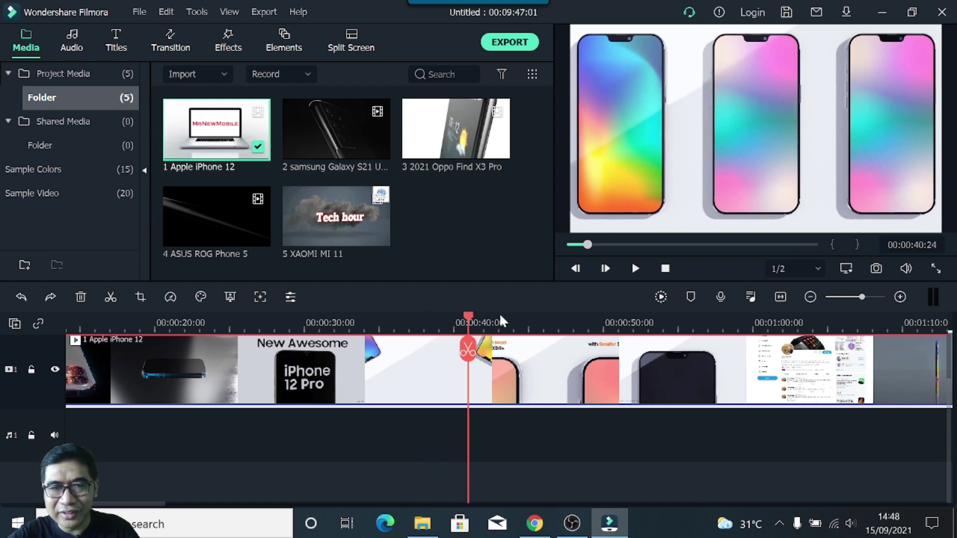
click(373, 319)
drag(142, 504, 829, 503)
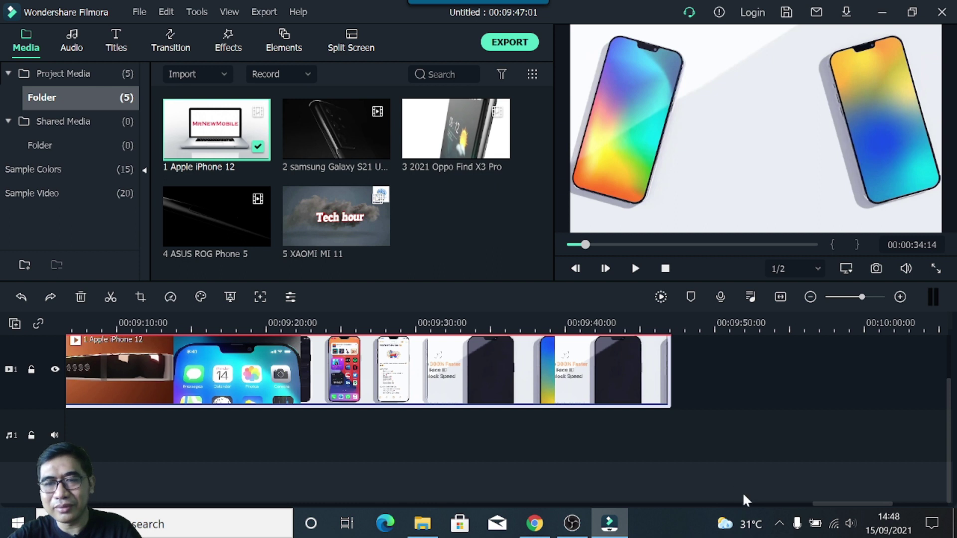
drag(835, 503, 89, 503)
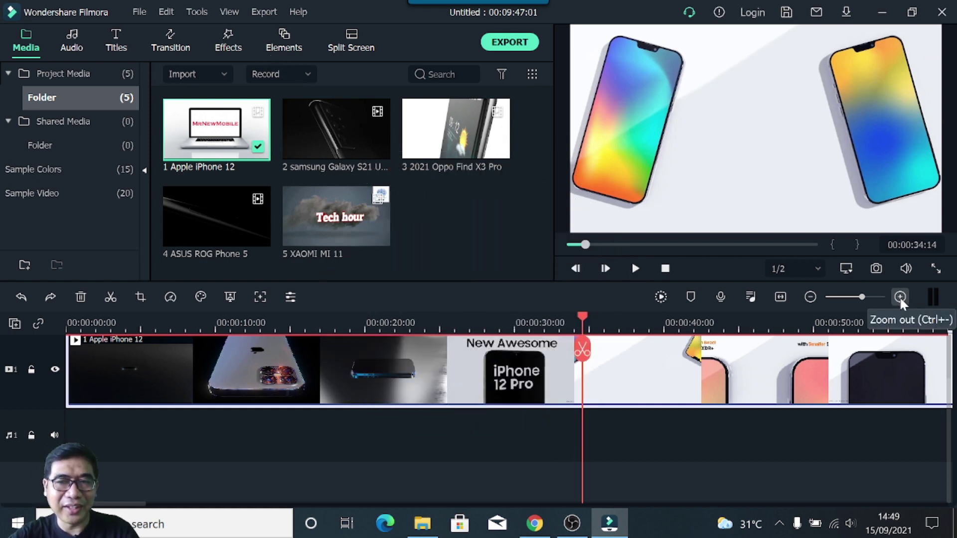
Zoom the timeline out until the whole iPhone clip fits, and preview the frame at about 6:26
click(809, 297)
click(809, 297)
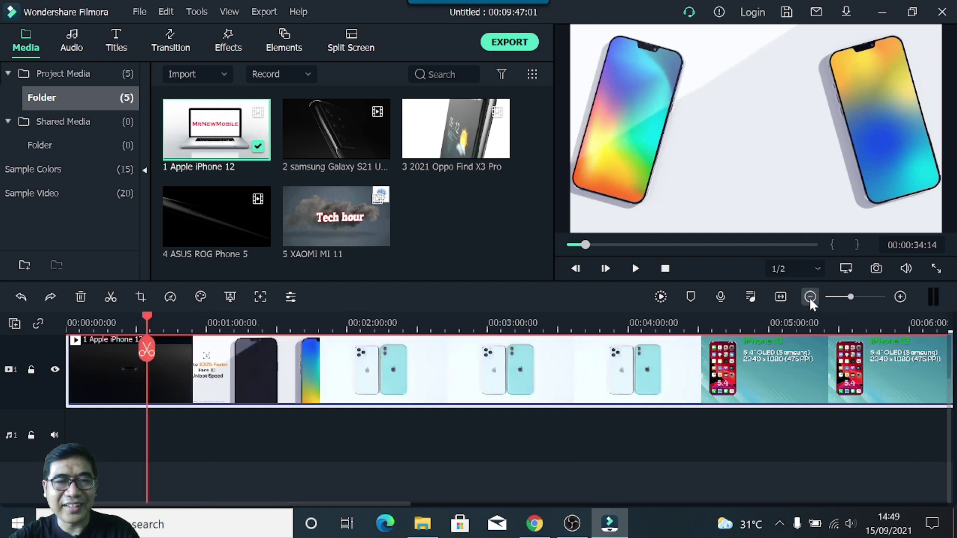
click(809, 297)
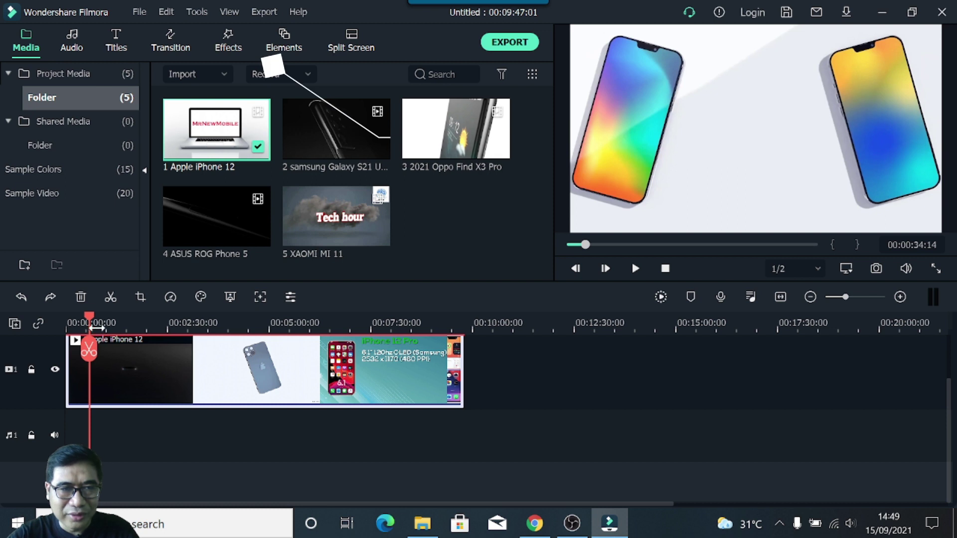
drag(90, 313, 199, 317)
click(324, 323)
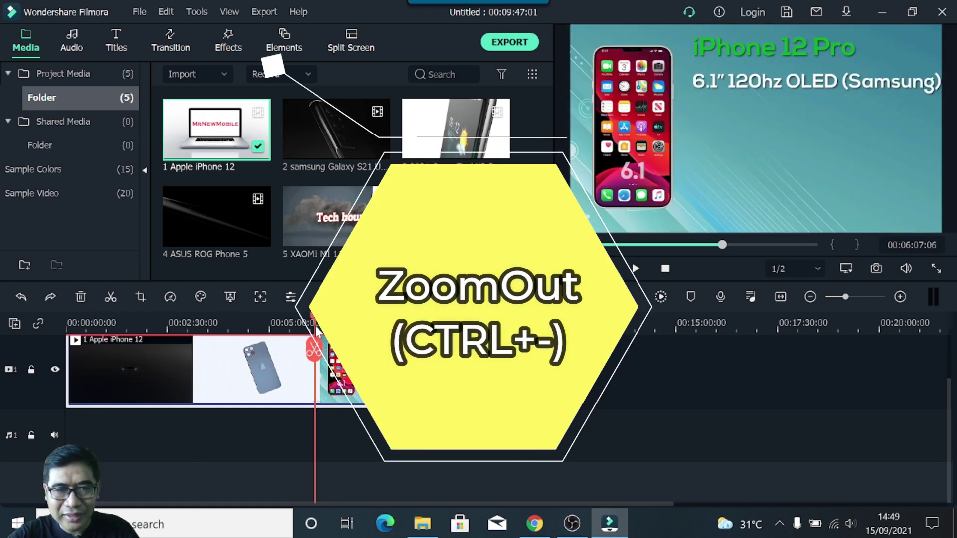
Inspect the iPhone clip at closer and wider timeline scales, and return the playhead to the start
click(899, 296)
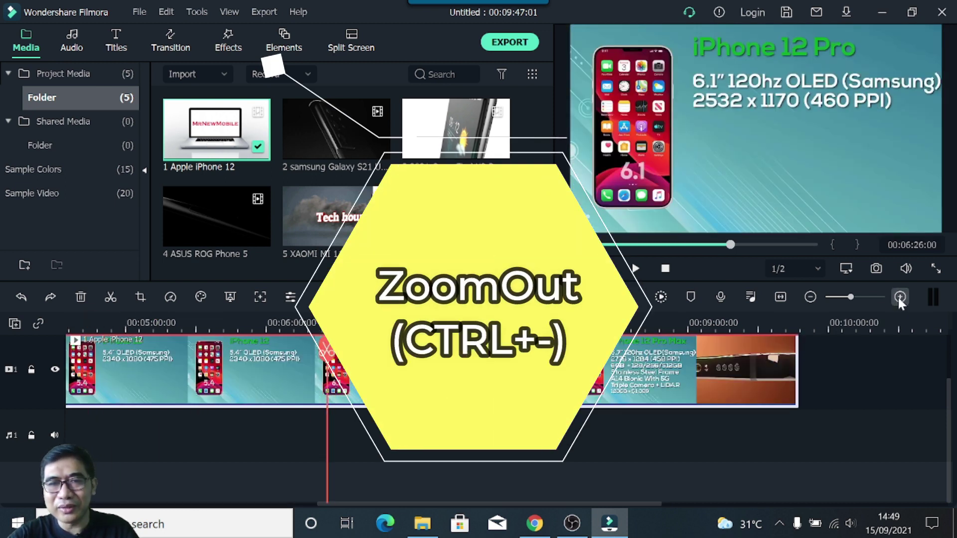
click(898, 297)
click(898, 296)
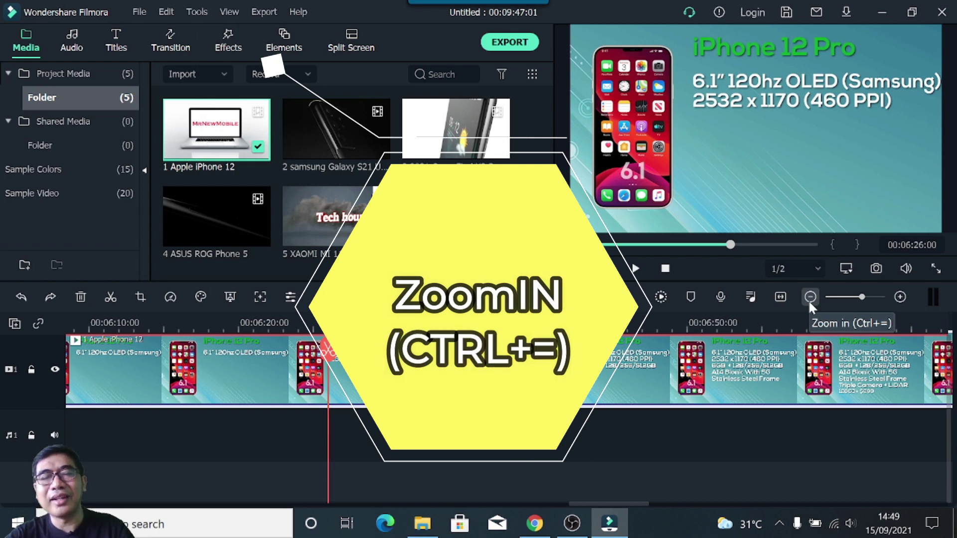
click(810, 297)
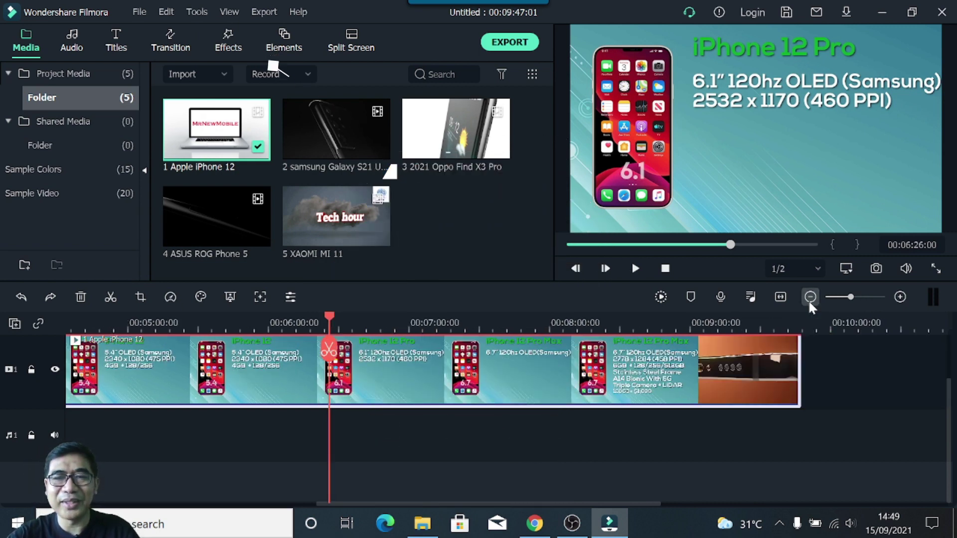
drag(321, 505, 85, 504)
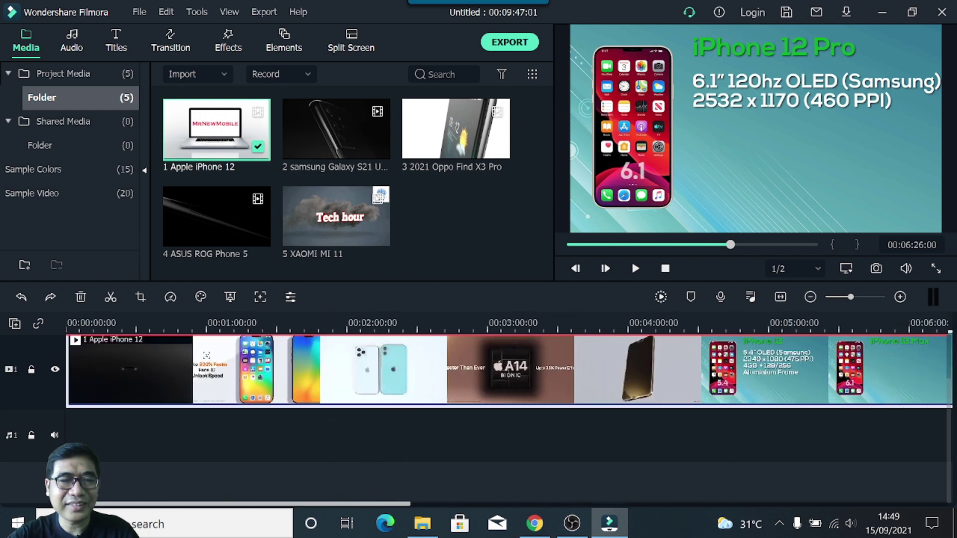
scroll(514, 408, right, 5)
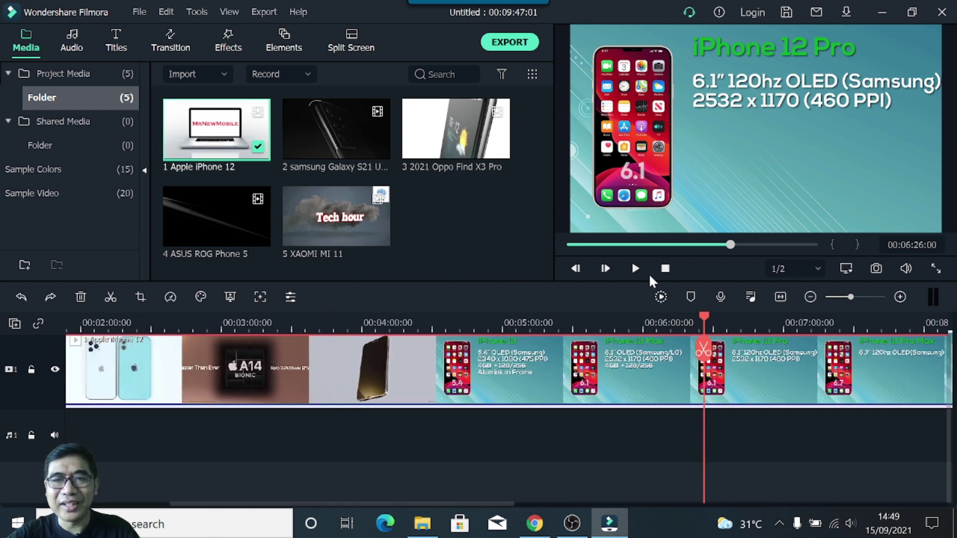
click(660, 273)
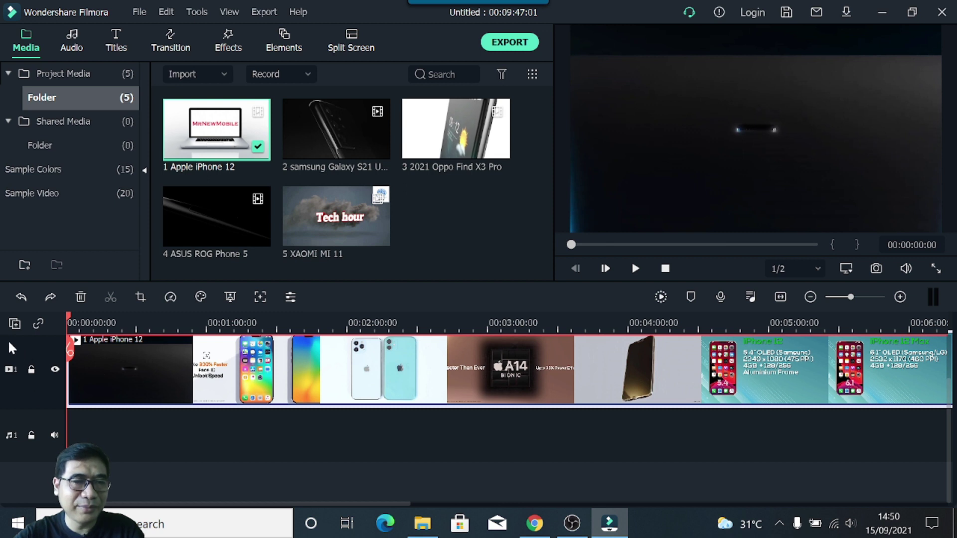
Add a second video track to the timeline and lock video track 1 holding the iPhone clip
right_click(32, 389)
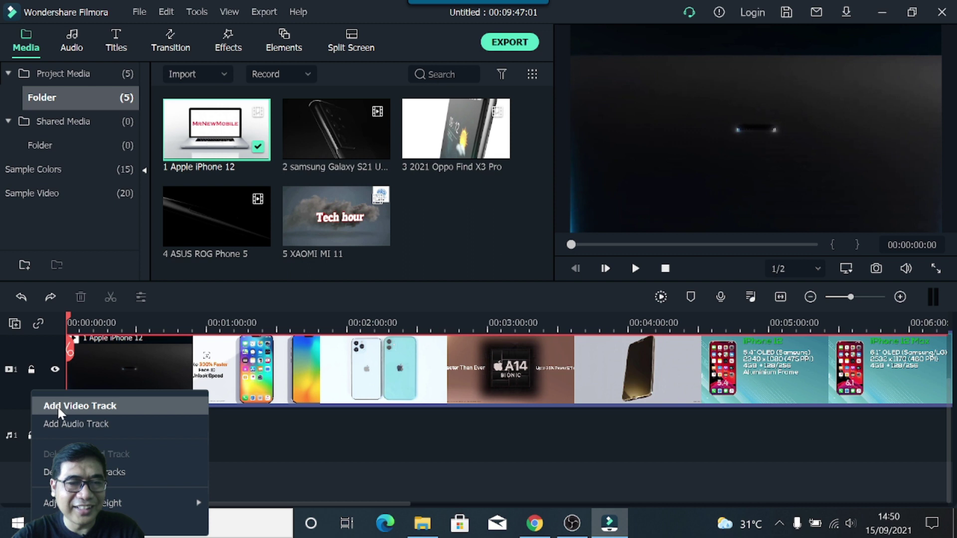
click(58, 405)
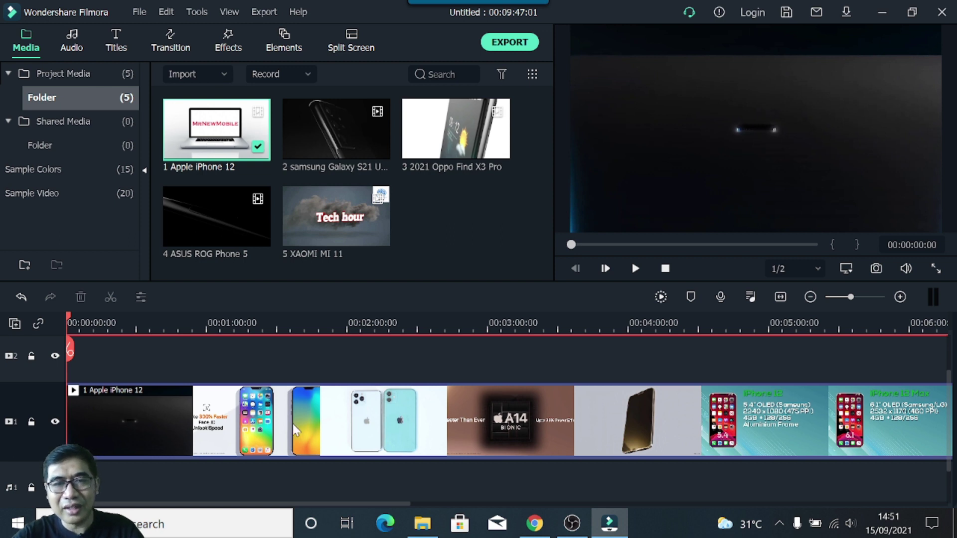
drag(183, 421, 103, 417)
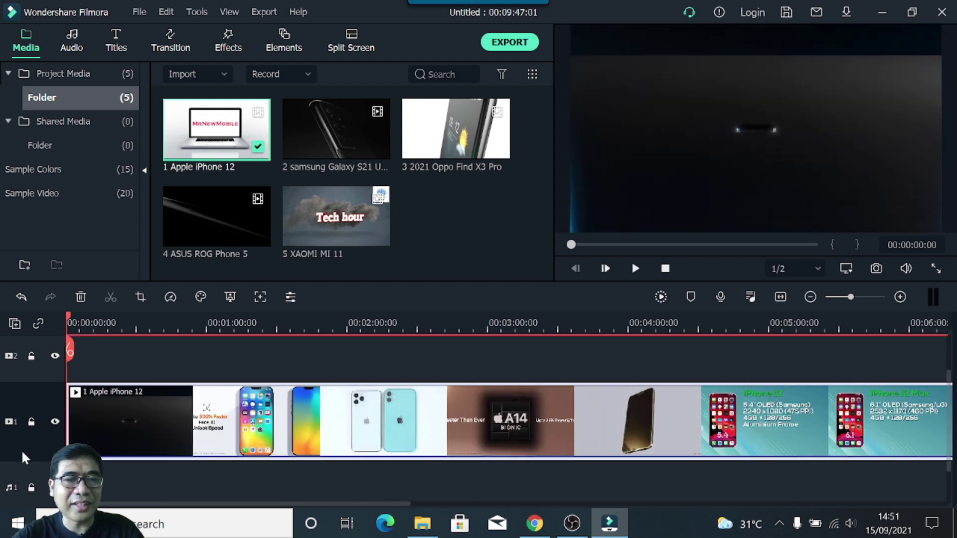
click(32, 419)
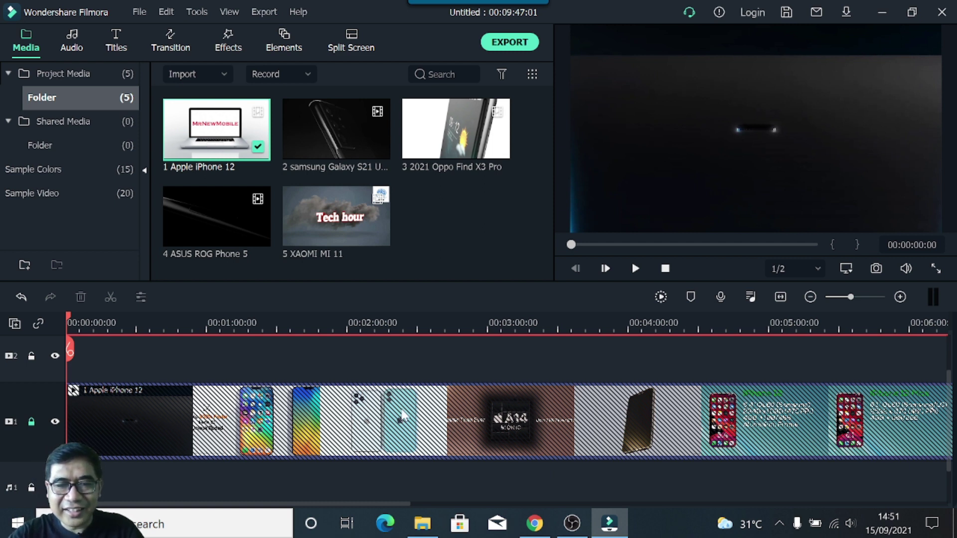
Test hiding video track 1 during playback to about 9 seconds, and restore the track's visibility
click(55, 422)
click(55, 422)
click(55, 423)
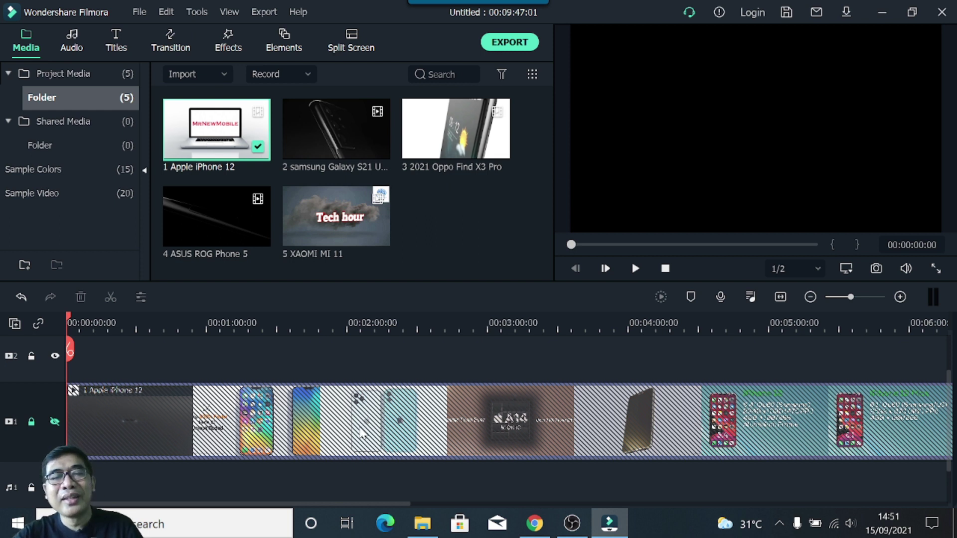
click(55, 421)
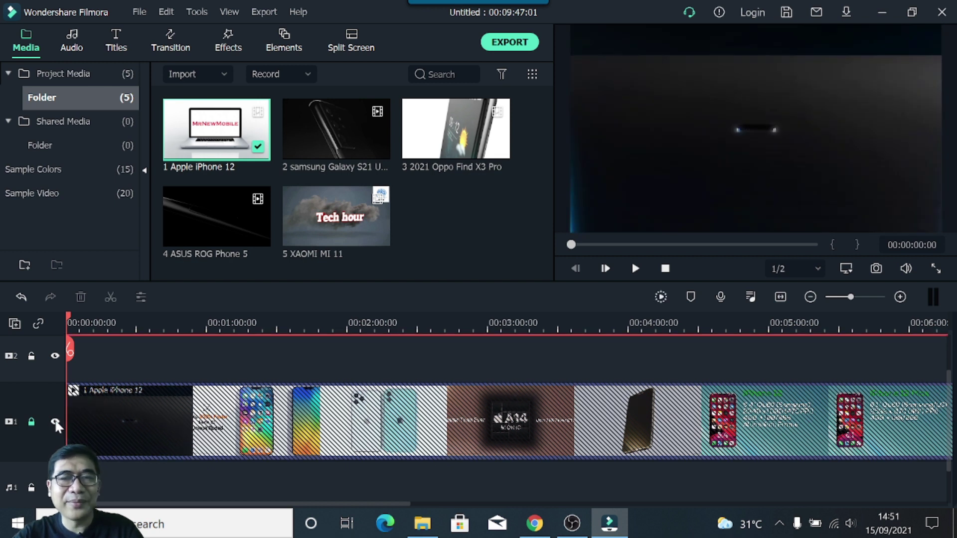
click(55, 421)
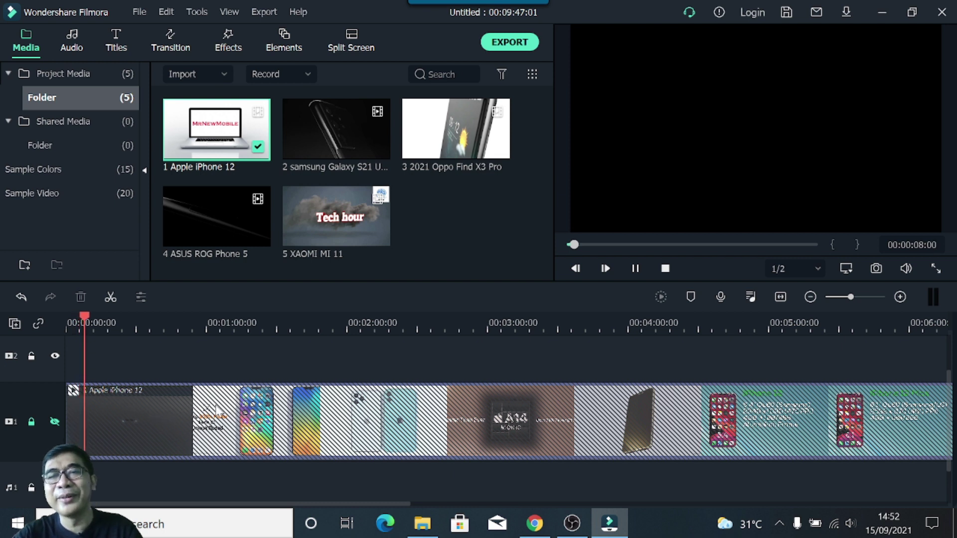
click(634, 269)
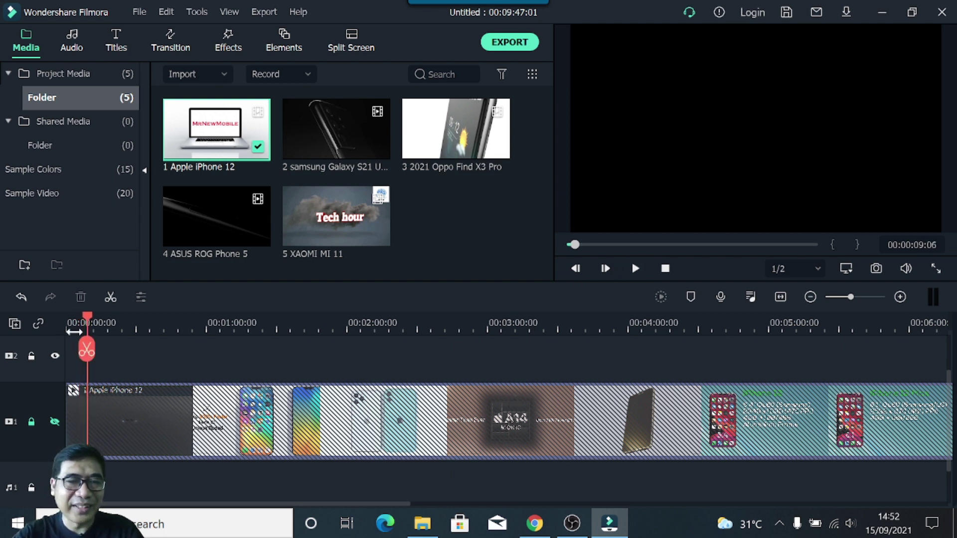
click(55, 422)
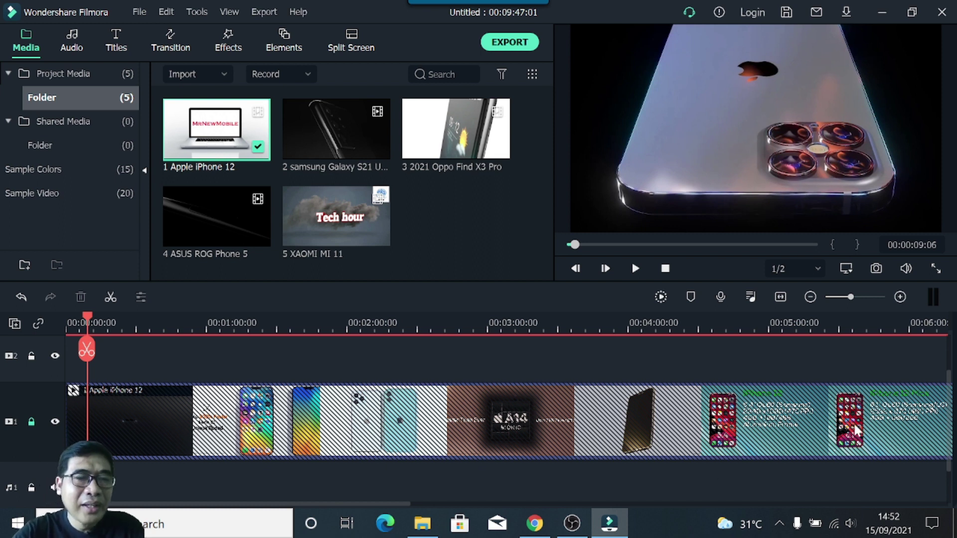
Add a second audio track to the timeline and look over the video and audio tracks
right_click(21, 473)
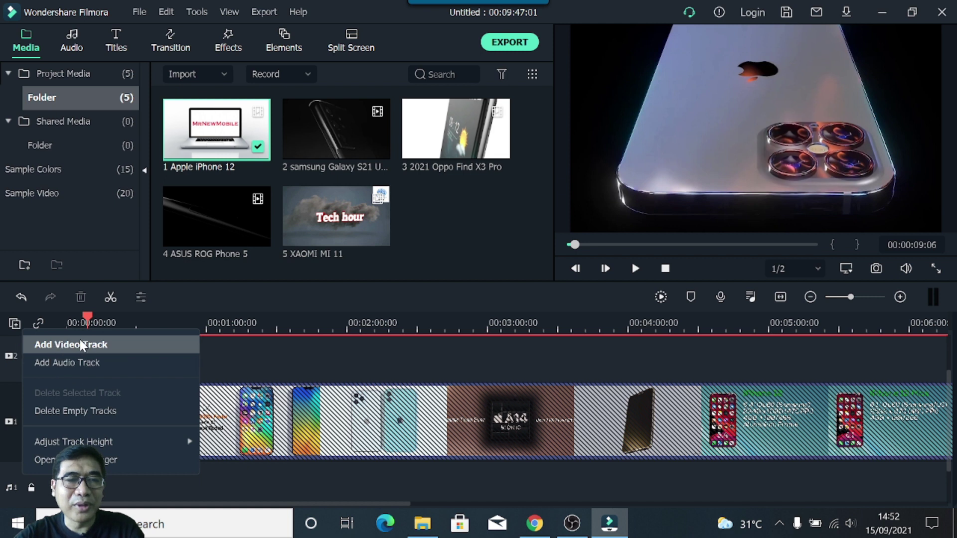
click(61, 363)
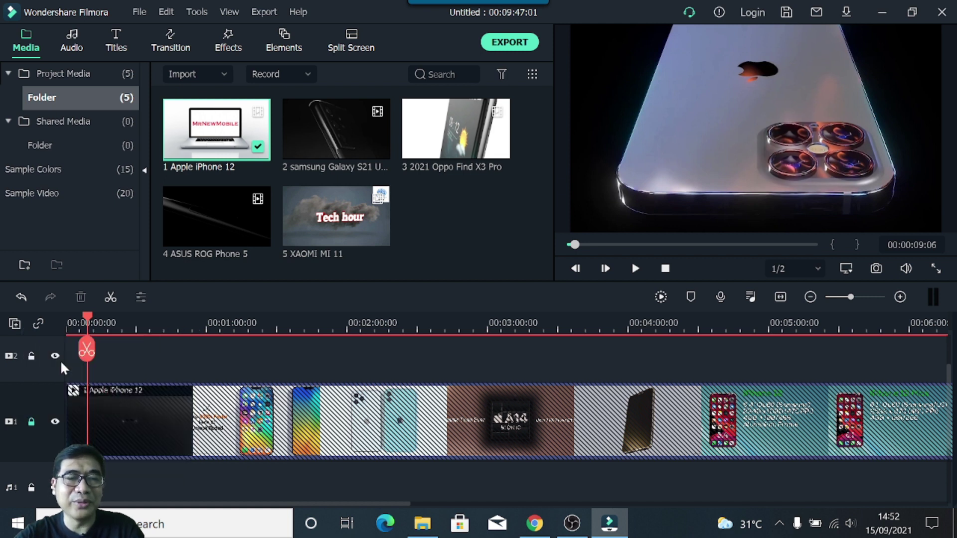
scroll(9, 420, down, 2)
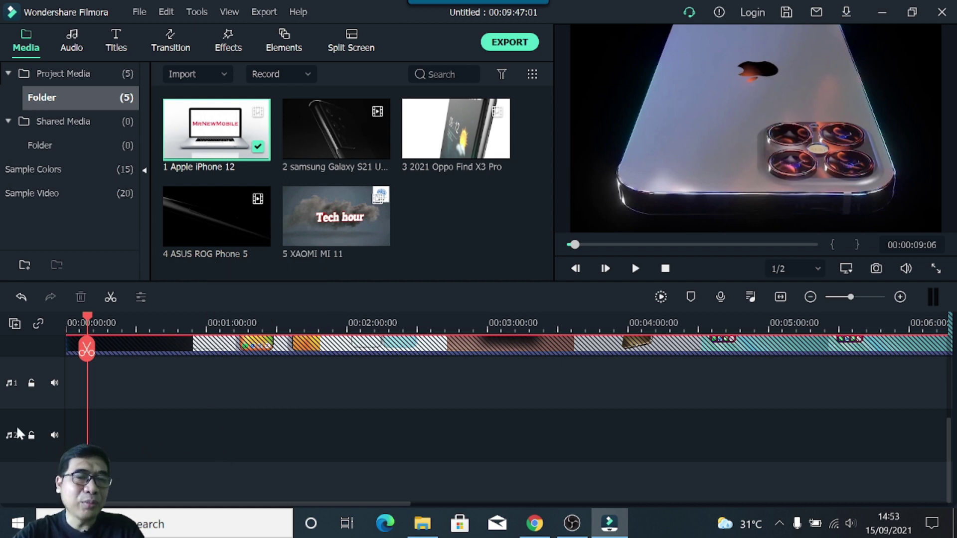
scroll(186, 425, up, 3)
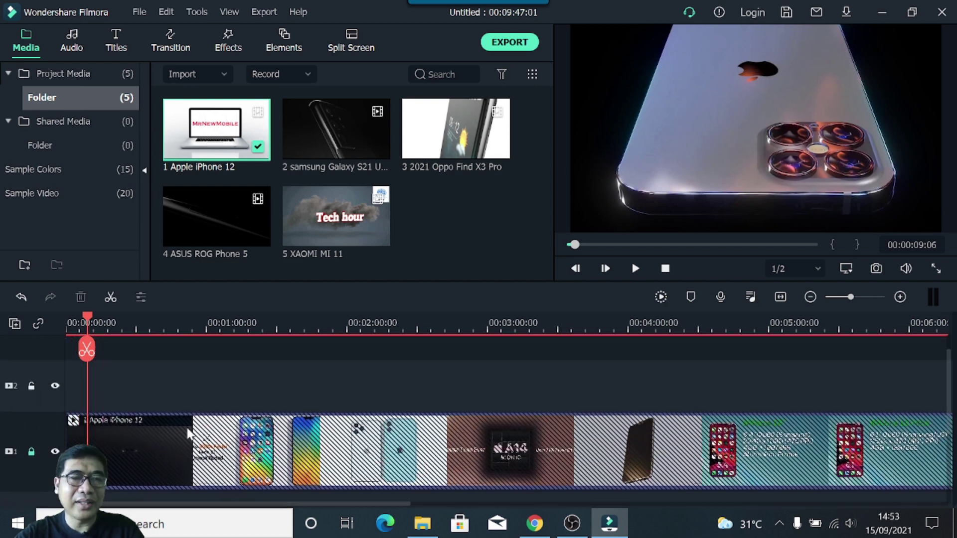
scroll(187, 434, down, 2)
scroll(122, 454, down, 1)
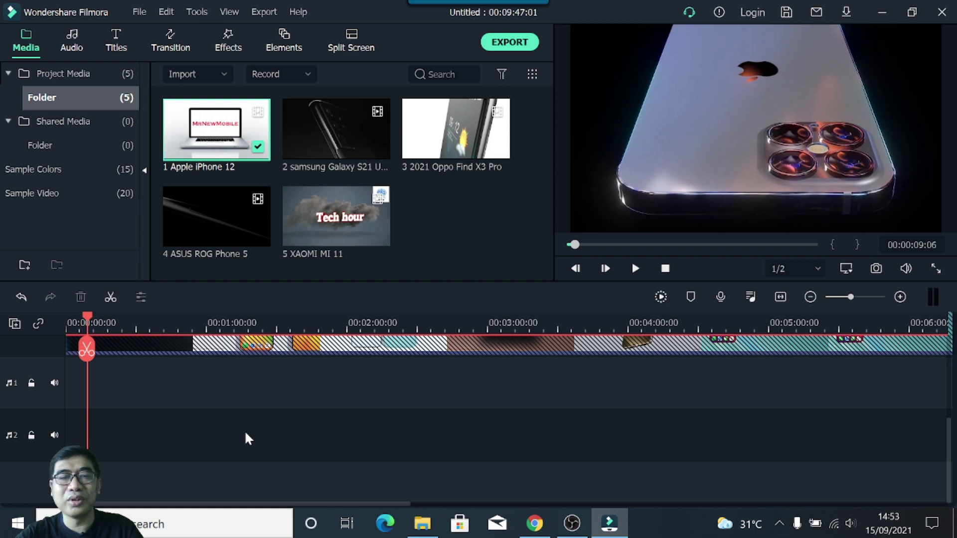
scroll(149, 436, up, 3)
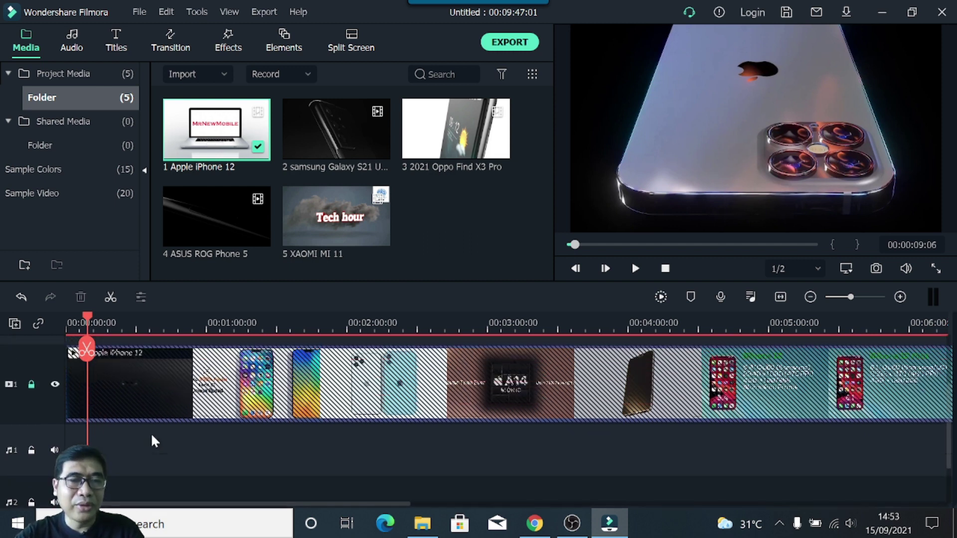
scroll(199, 404, up, 2)
scroll(179, 423, down, 2)
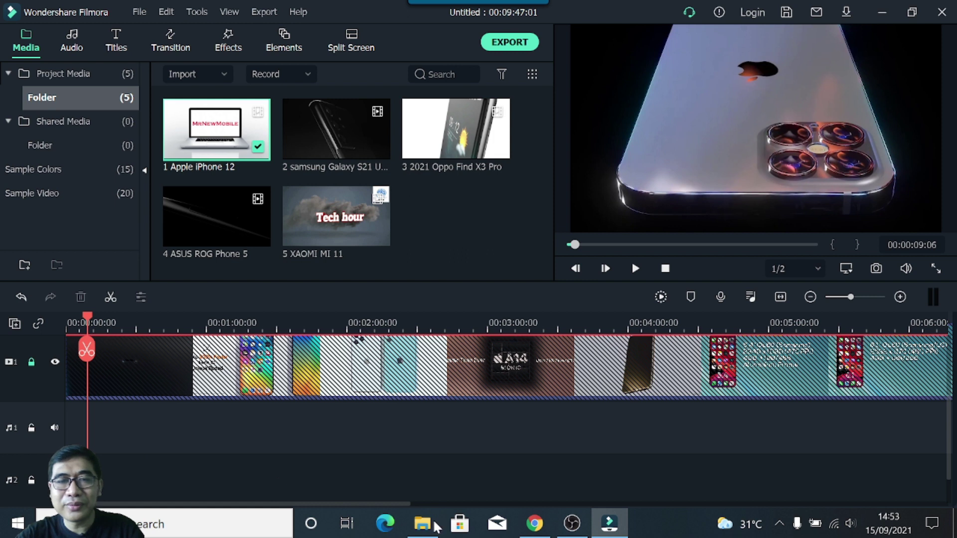
Check the track management options, including deleting empty tracks, and unlock video track 1
right_click(20, 462)
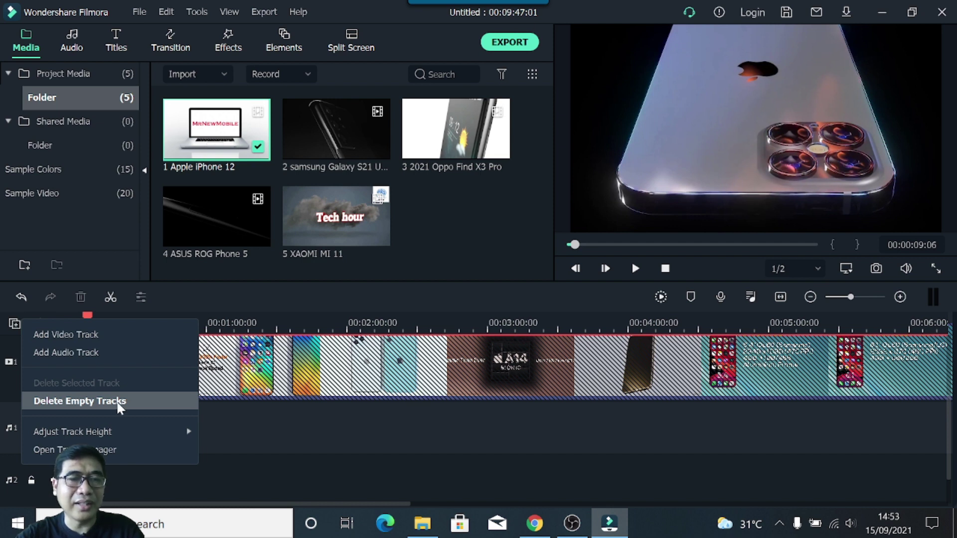
click(302, 439)
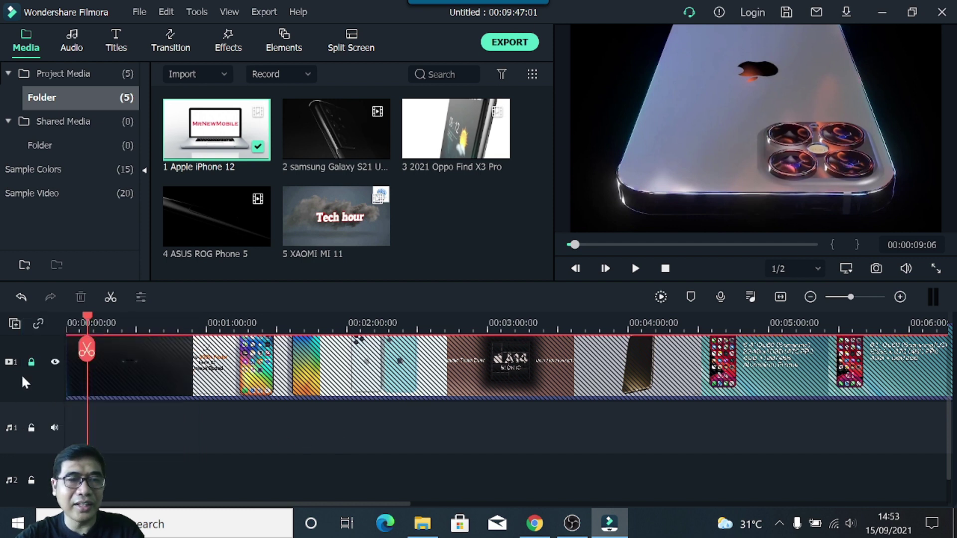
right_click(28, 383)
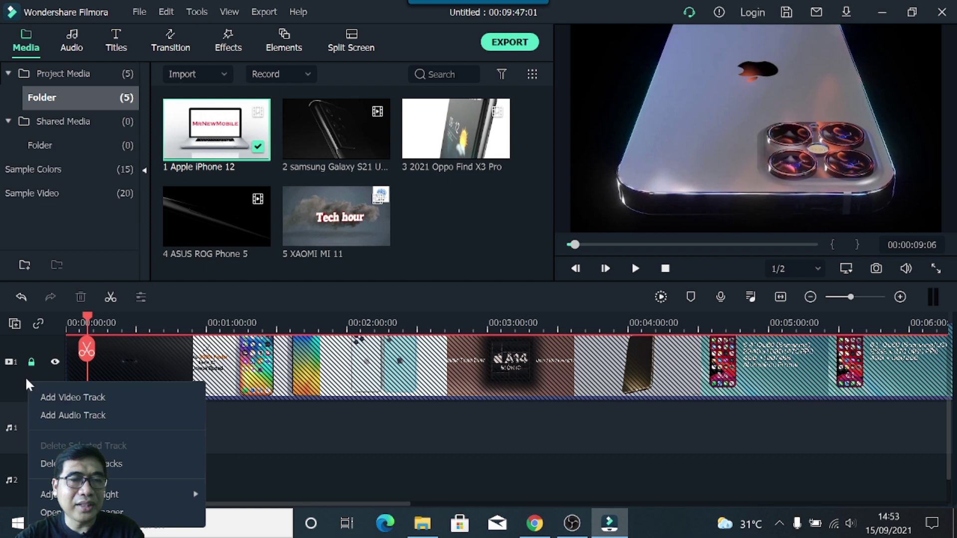
click(31, 360)
right_click(29, 380)
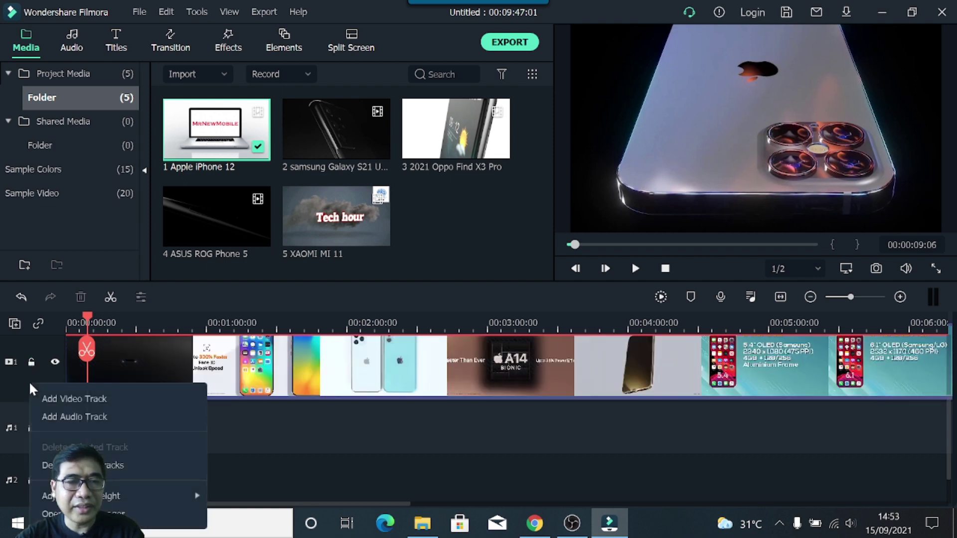
click(258, 469)
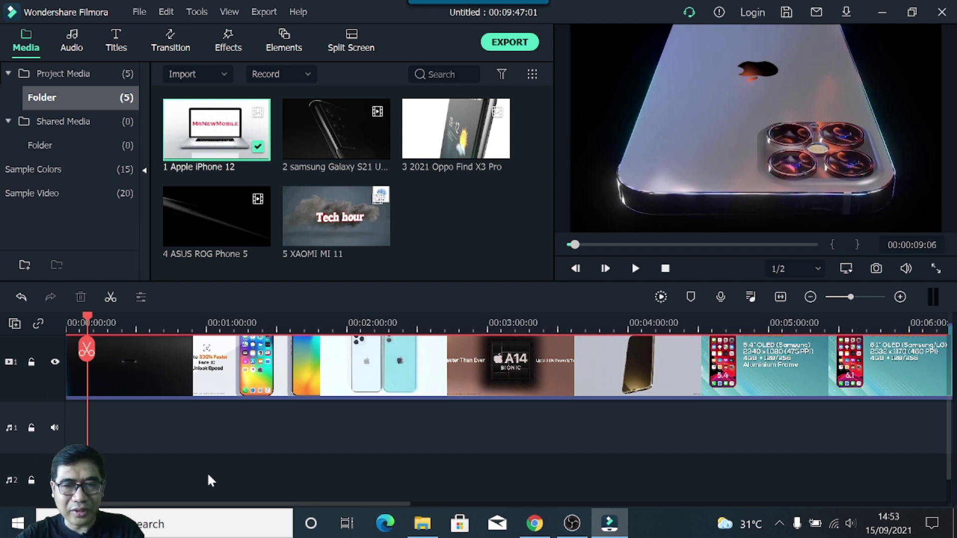
Delete the empty tracks from the timeline, keeping video track 1 and audio track 1
right_click(32, 444)
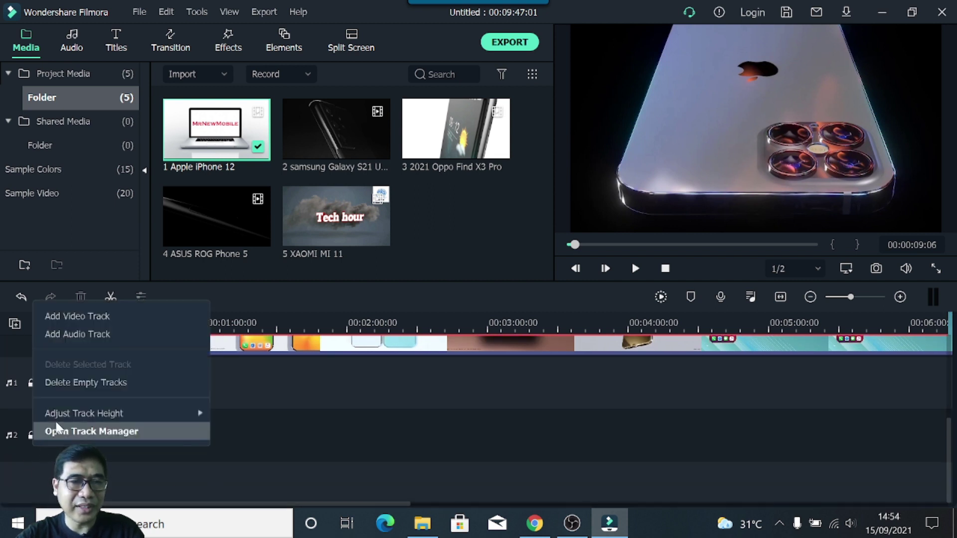
click(77, 382)
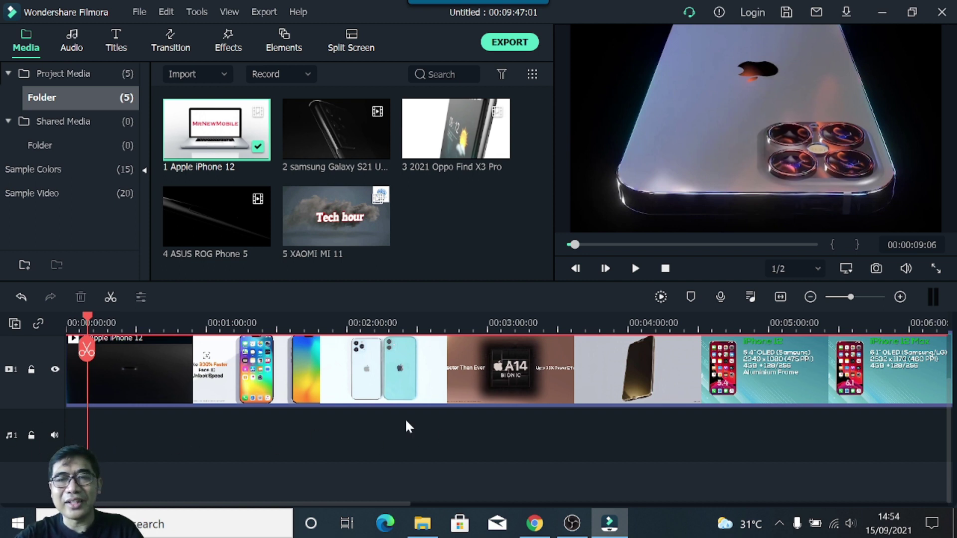
scroll(405, 418, up, 2)
scroll(407, 422, up, 1)
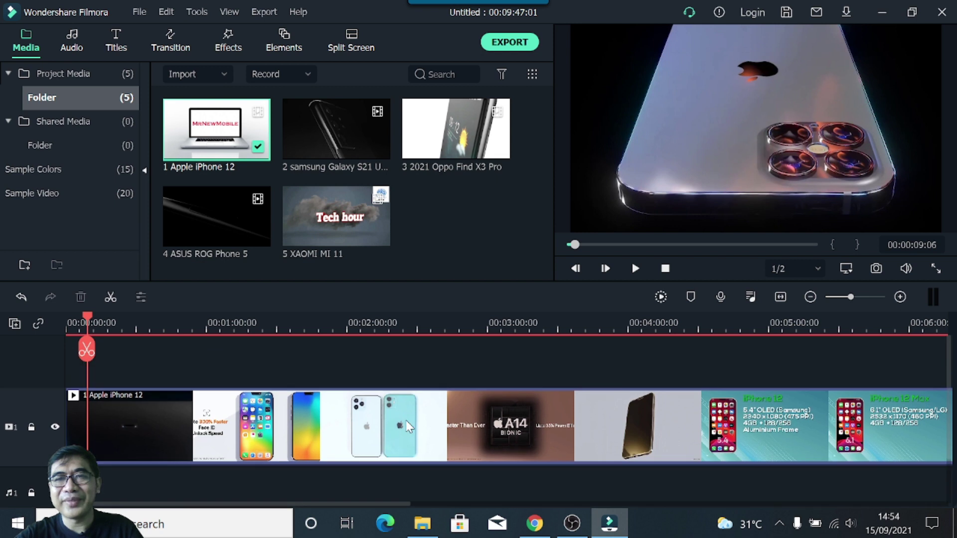
Play the iPhone clip briefly and scrub the playhead forward to about 2:40
click(636, 269)
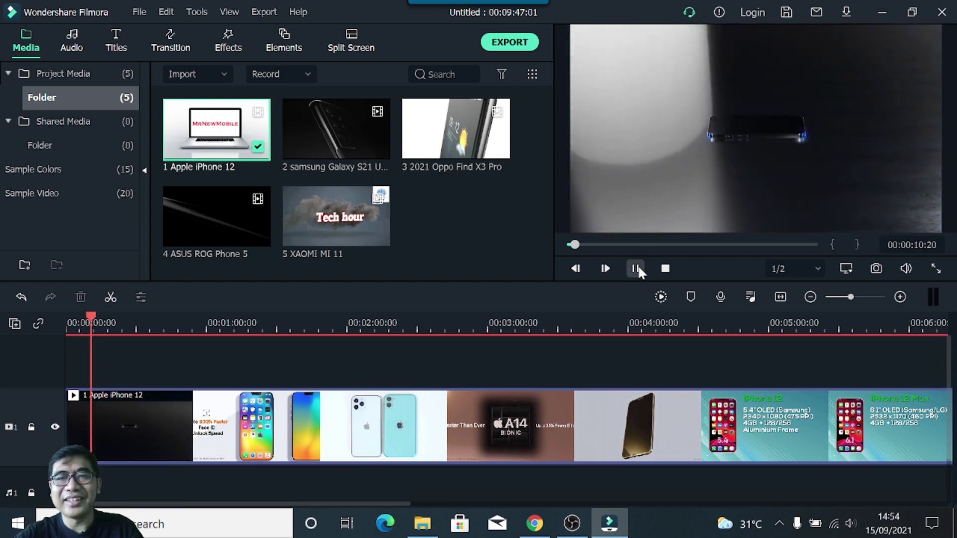
click(636, 268)
drag(92, 318, 117, 313)
click(165, 322)
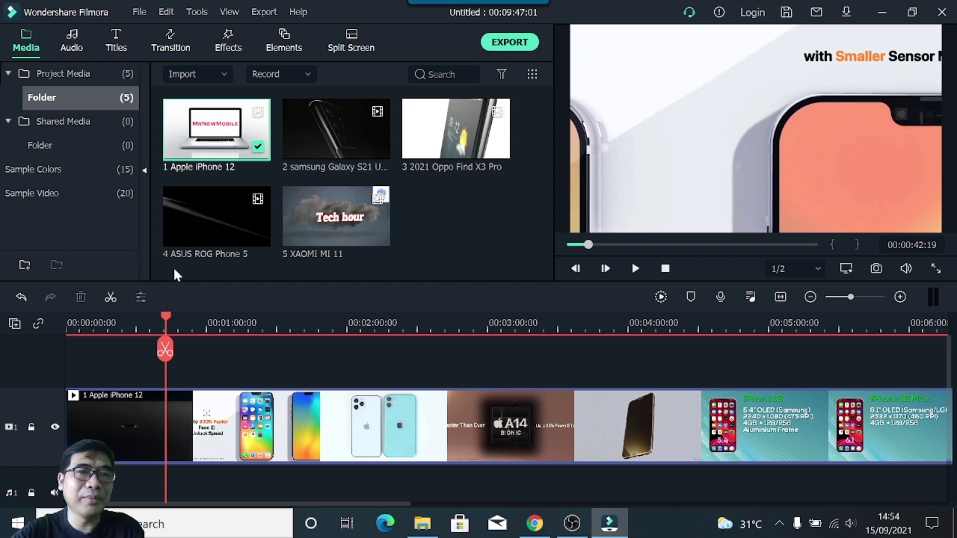
mouse_move(221, 126)
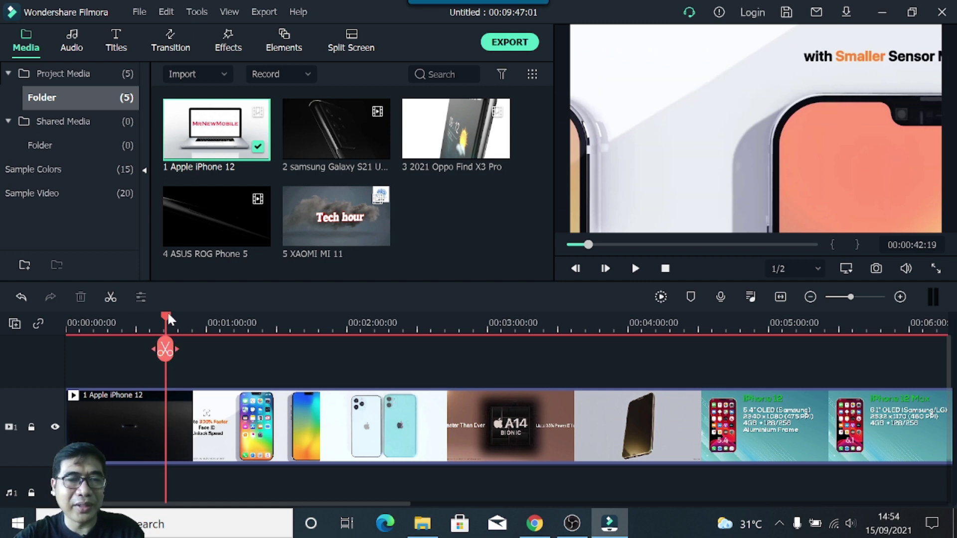
drag(166, 310, 207, 314)
click(442, 322)
Review the end section of the iPhone clip, moving the playhead back to about 9:12
drag(378, 502, 506, 506)
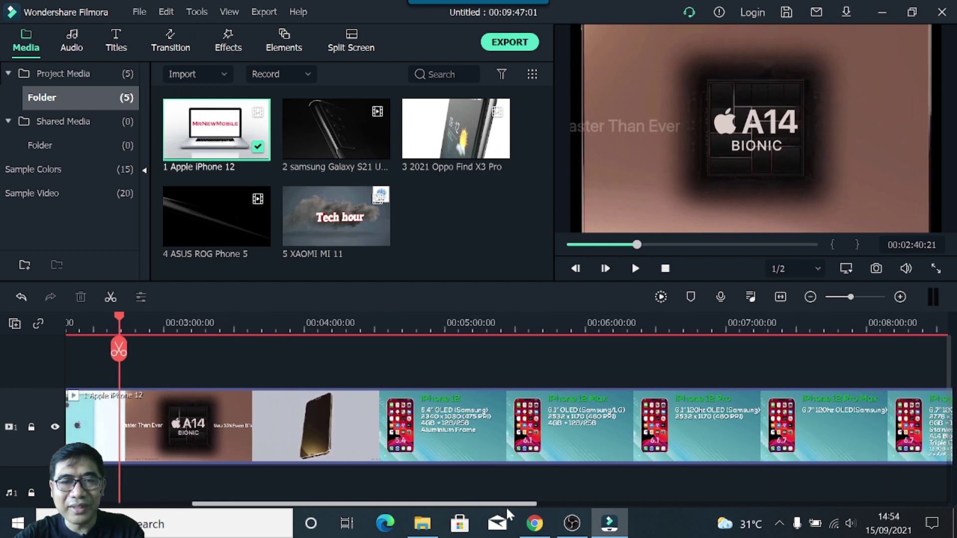
click(810, 297)
drag(122, 316, 406, 332)
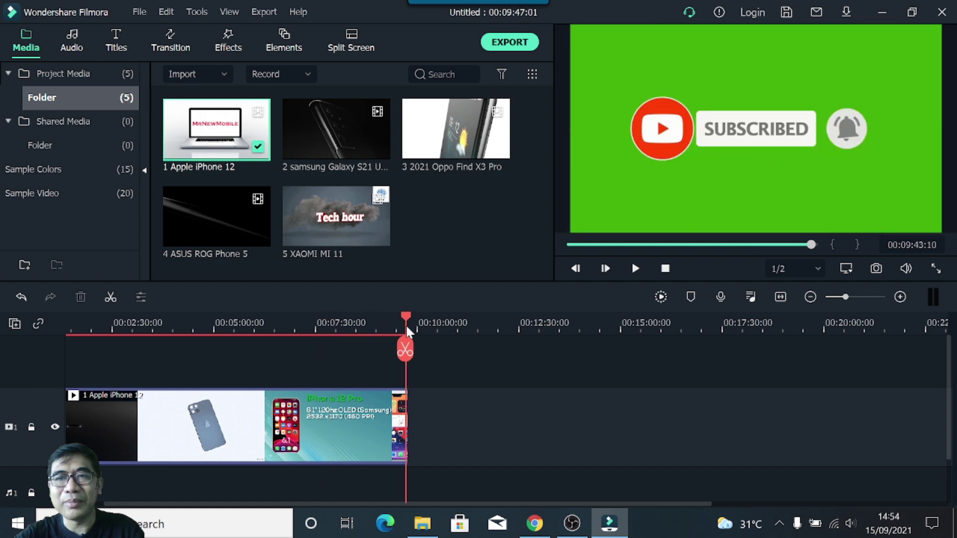
drag(406, 324, 398, 330)
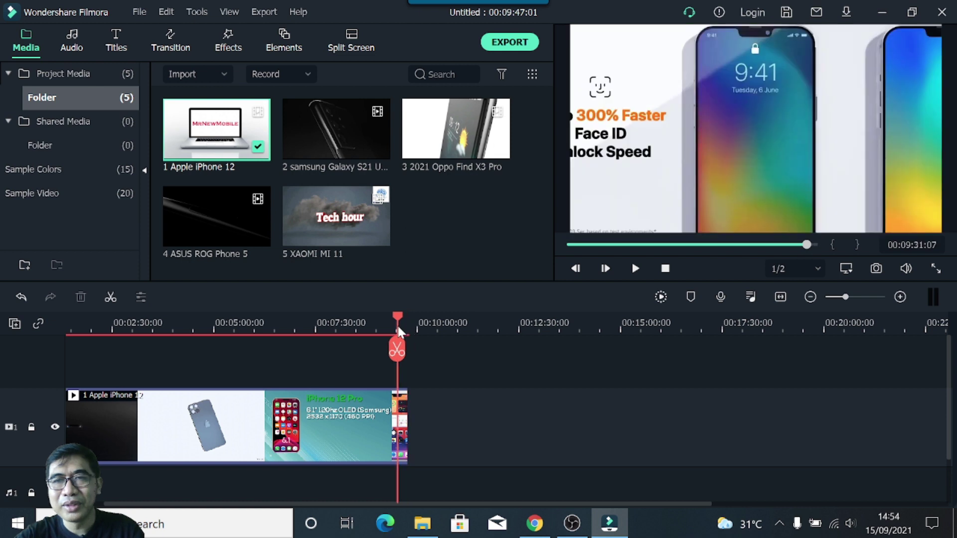
click(899, 298)
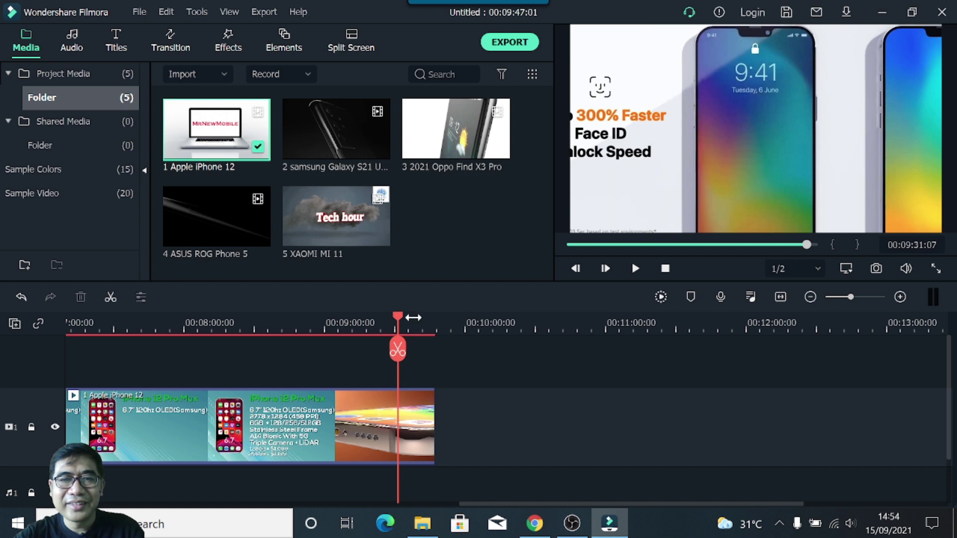
mouse_move(396, 316)
mouse_down()
mouse_move(331, 323)
mouse_move(403, 321)
mouse_up()
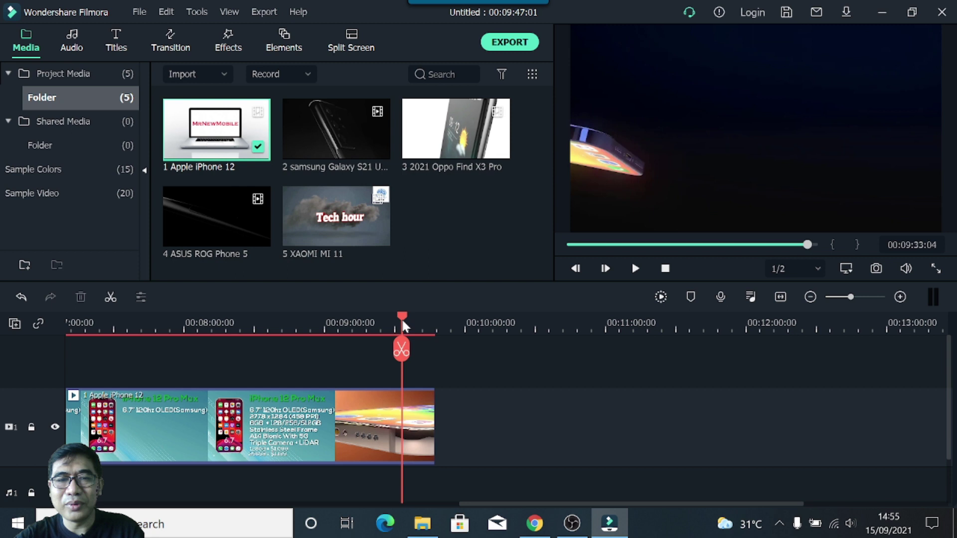
drag(401, 318, 354, 319)
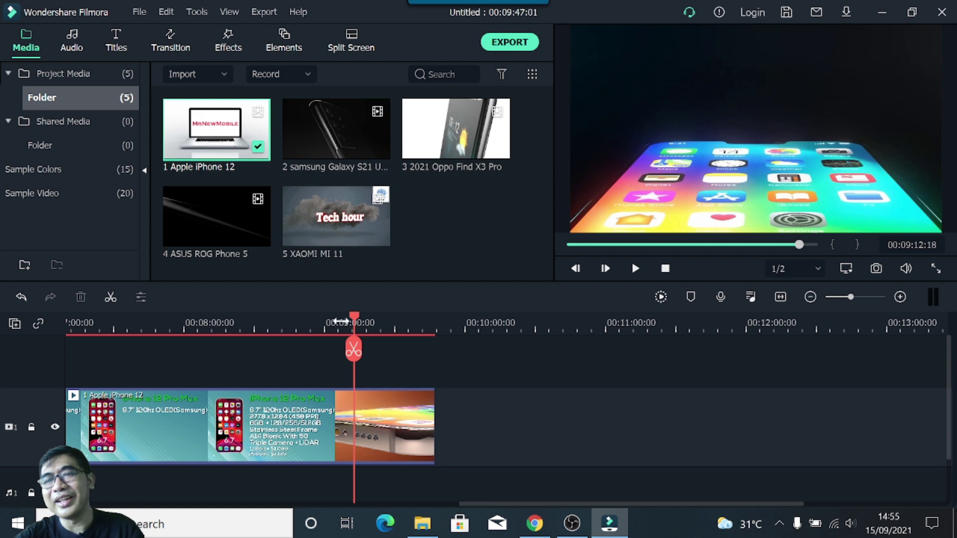
Split the iPhone clip at 00:09:15:04 and delete the part after the cut
click(635, 270)
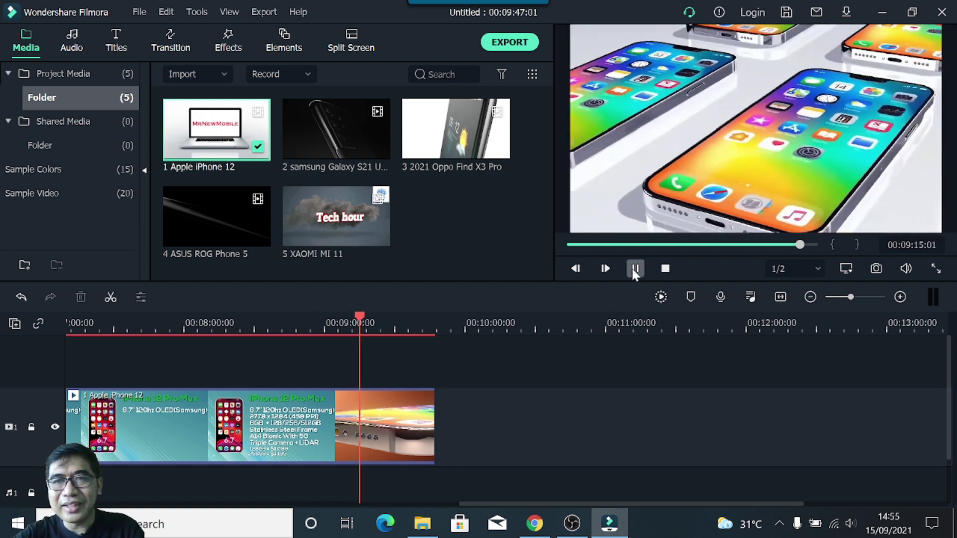
click(634, 269)
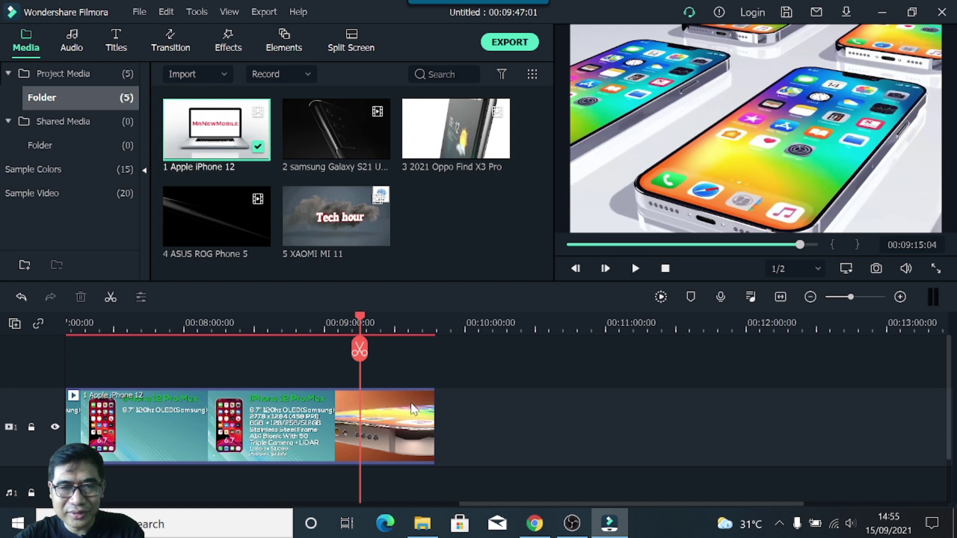
click(393, 411)
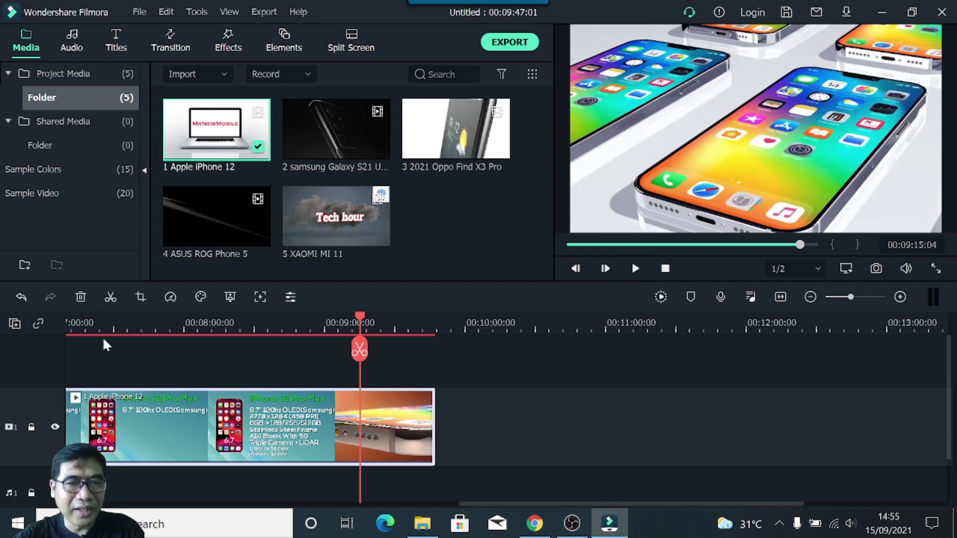
click(112, 296)
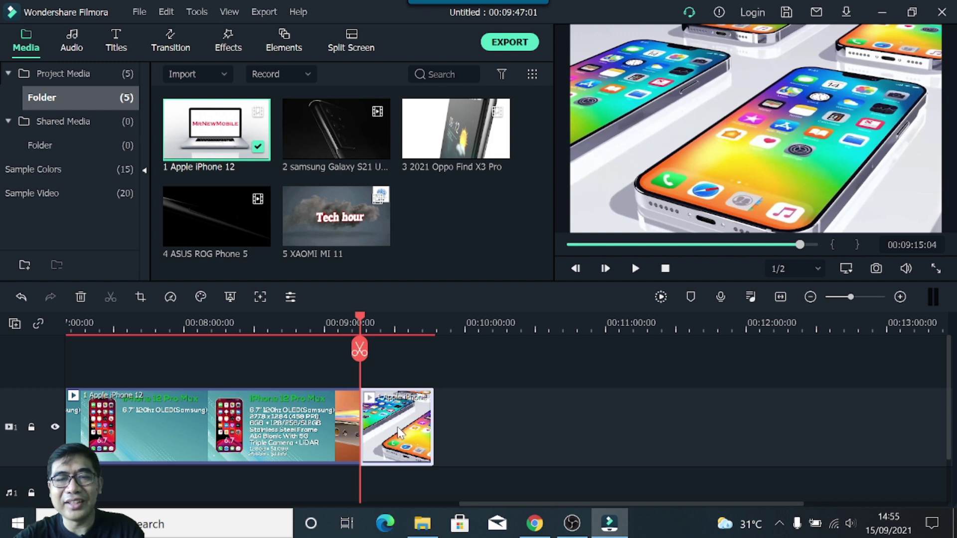
key(Delete)
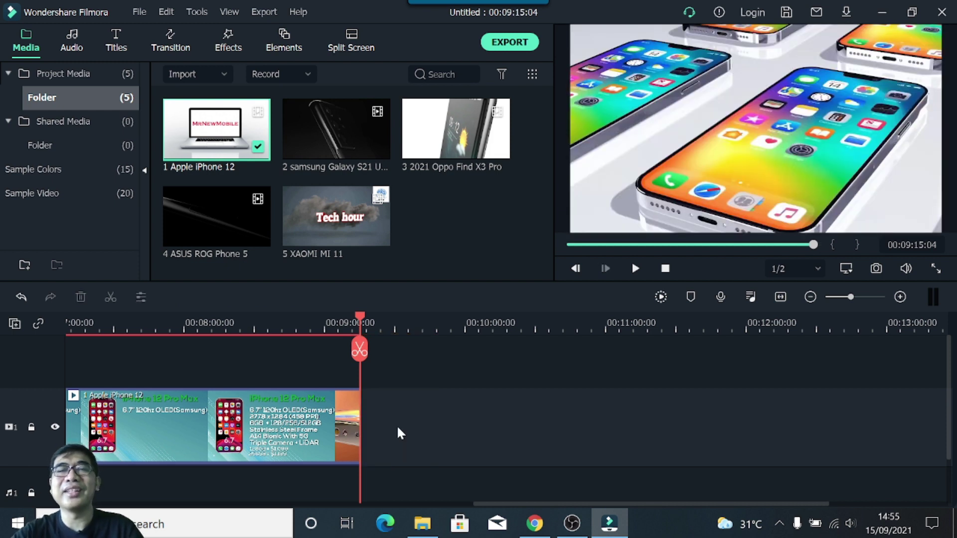
Place the 2 samsung Galaxy S21 Ultra video on video track 1 at about 9:40, leaving a gap after the iPhone clip
mouse_move(362, 319)
mouse_down()
mouse_move(431, 319)
mouse_move(379, 313)
mouse_up()
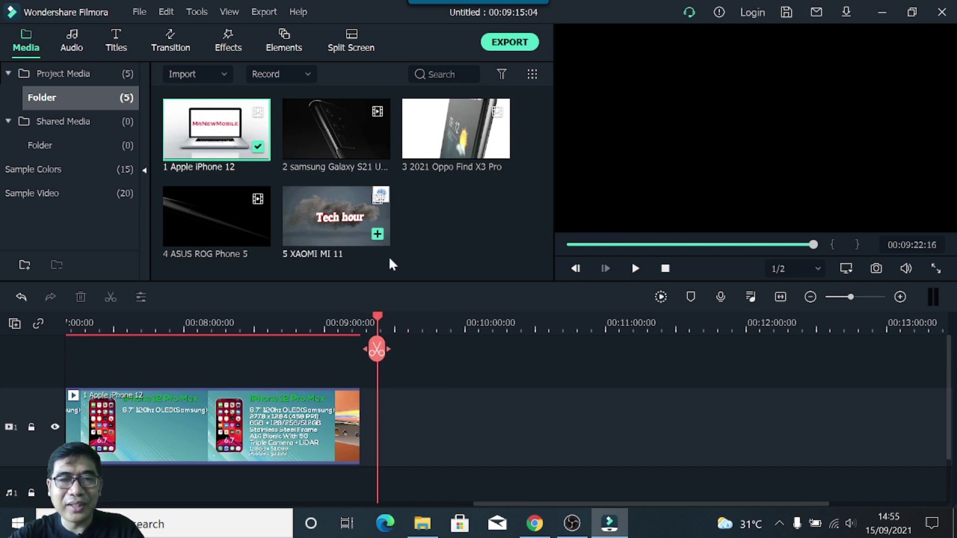
drag(324, 140, 418, 409)
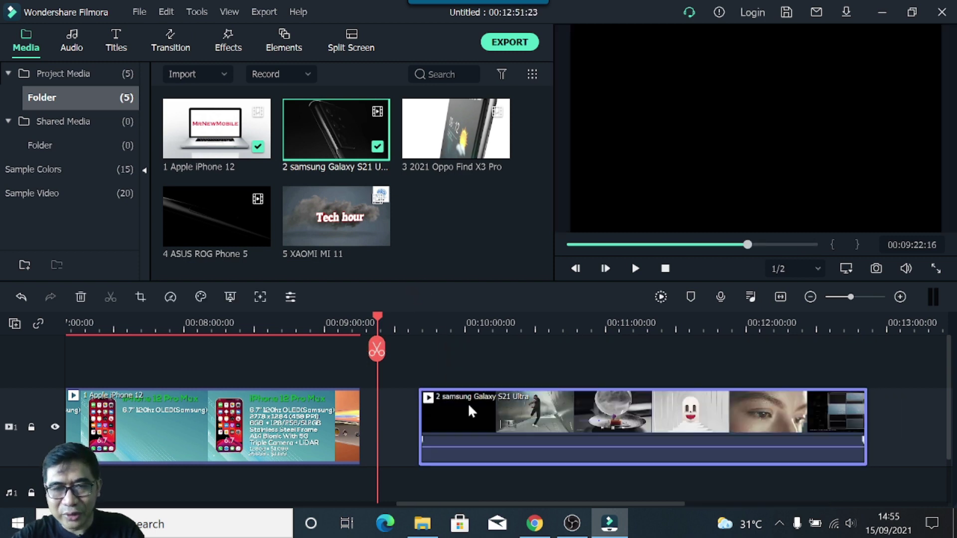
Preview the Samsung clip at several points, stop playback, and scrub across both clips to about 11:02
drag(379, 324, 415, 321)
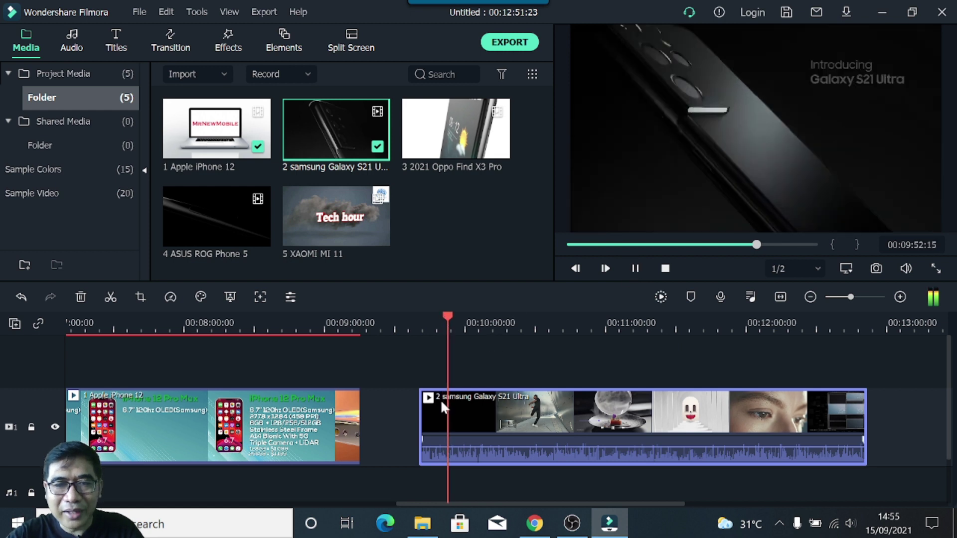
click(644, 323)
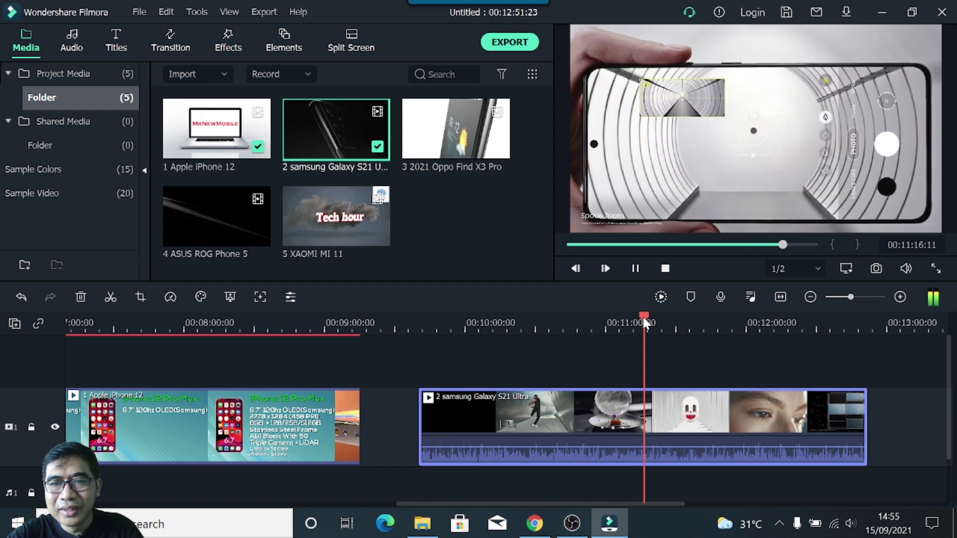
click(824, 324)
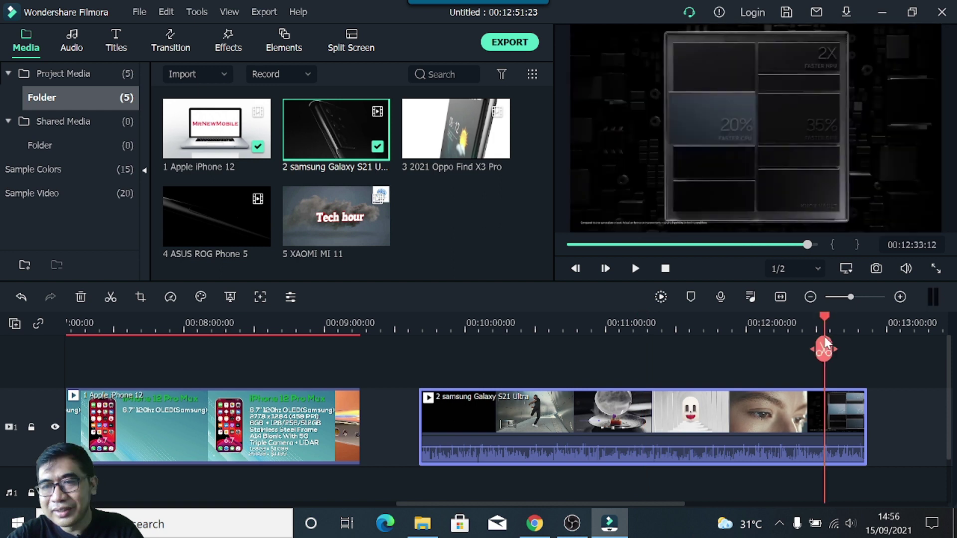
click(660, 296)
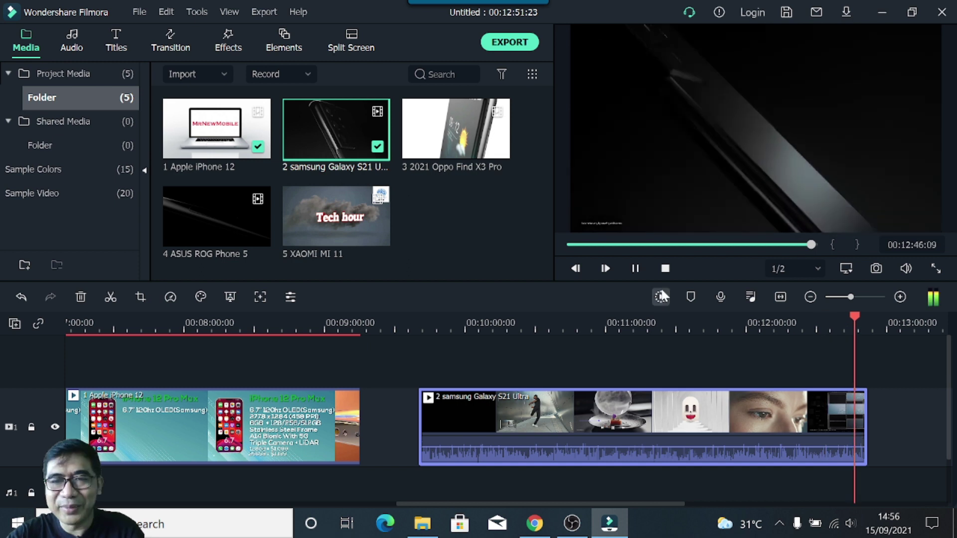
click(665, 269)
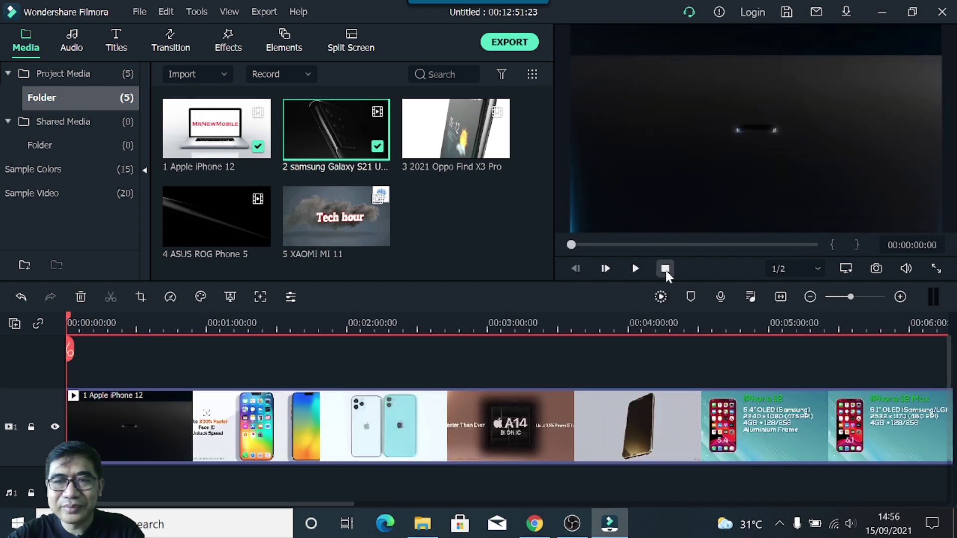
click(809, 297)
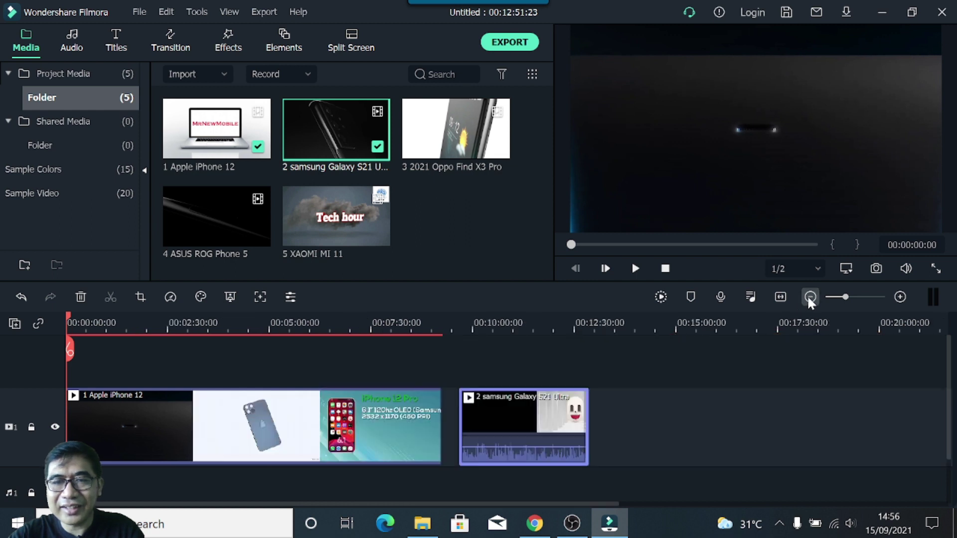
drag(69, 321, 175, 321)
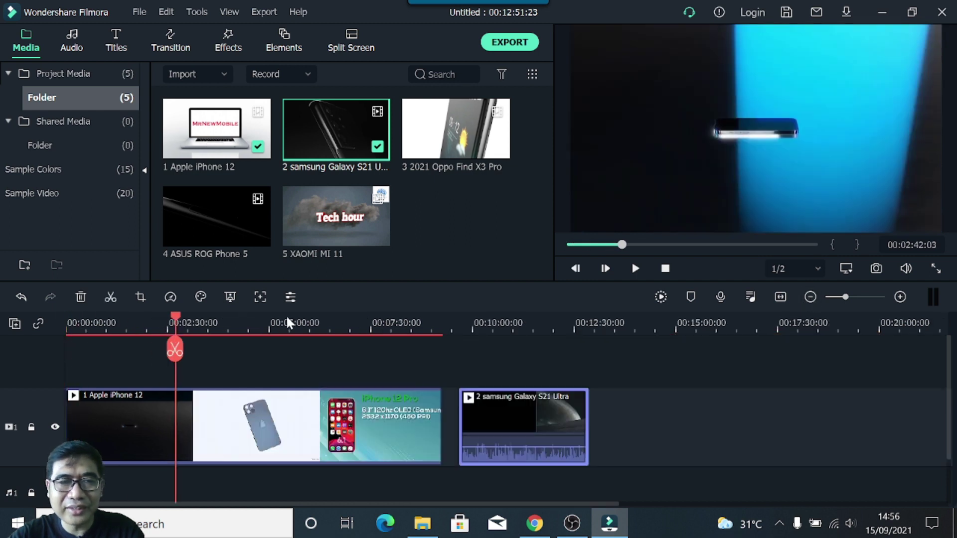
click(514, 323)
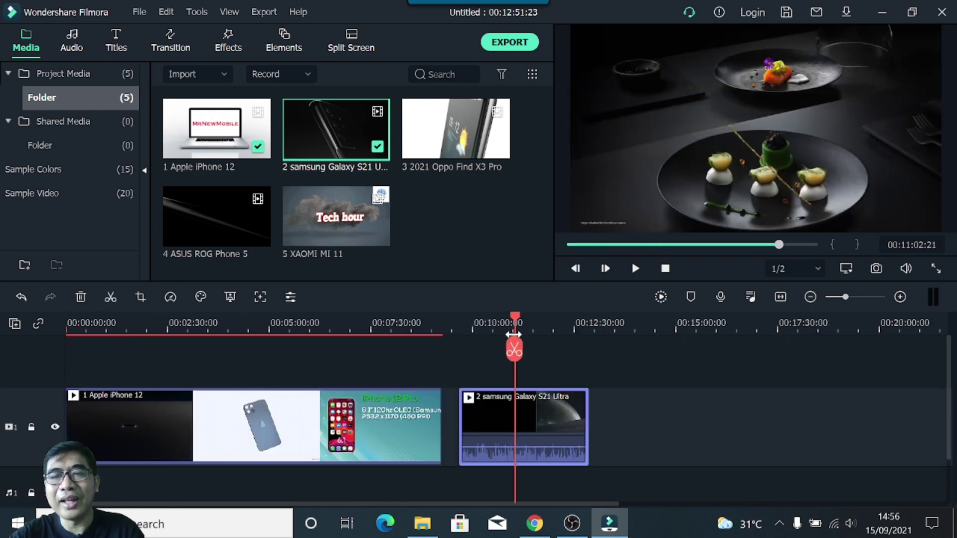
Detach the audio from the Samsung clip and delete the detached audio from audio track 1
right_click(524, 438)
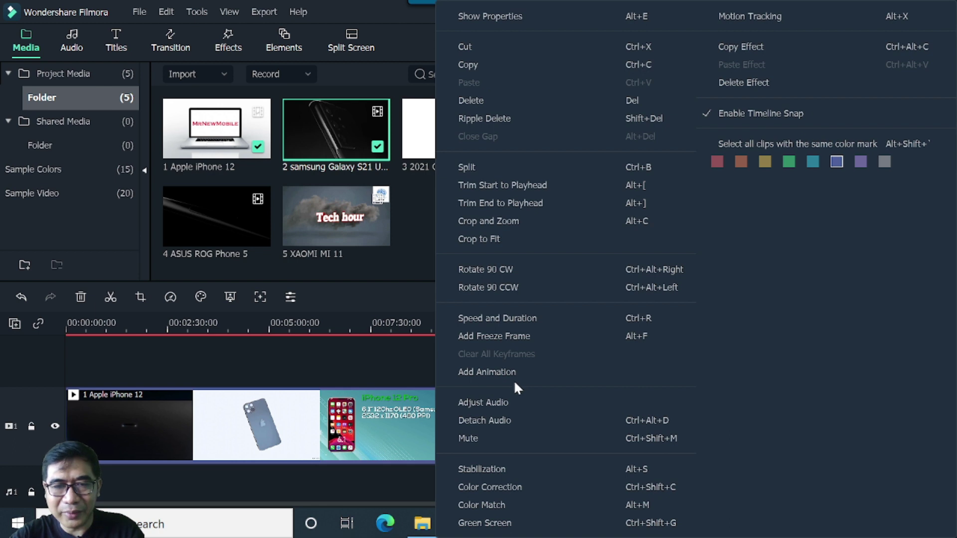
click(500, 421)
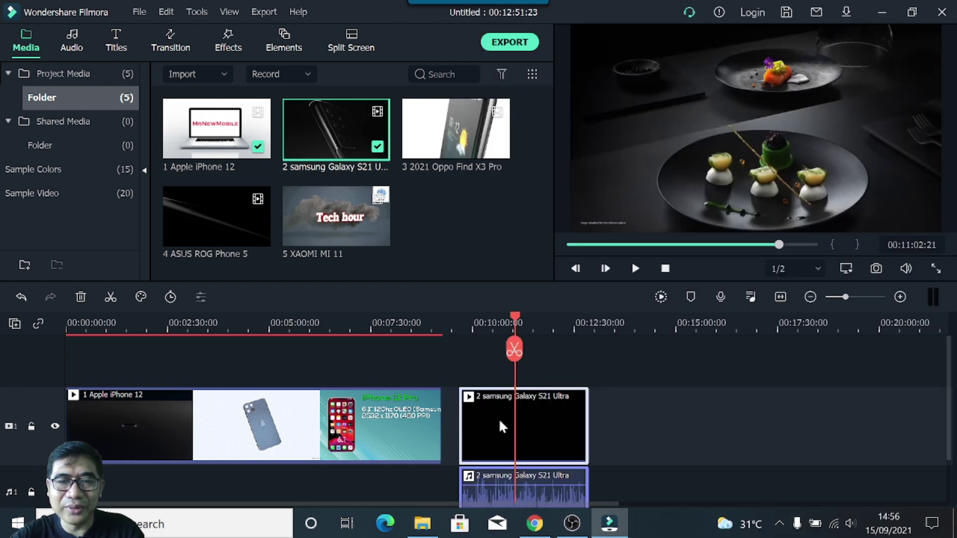
click(546, 496)
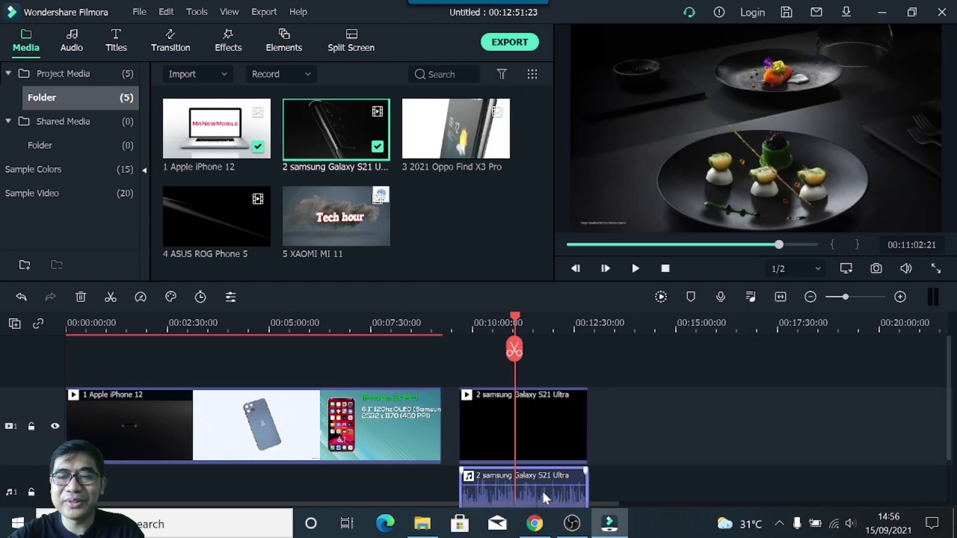
key(Delete)
Scrub through the Samsung clip without its audio to about 12:21, and return the playhead to the project start
drag(459, 315, 484, 339)
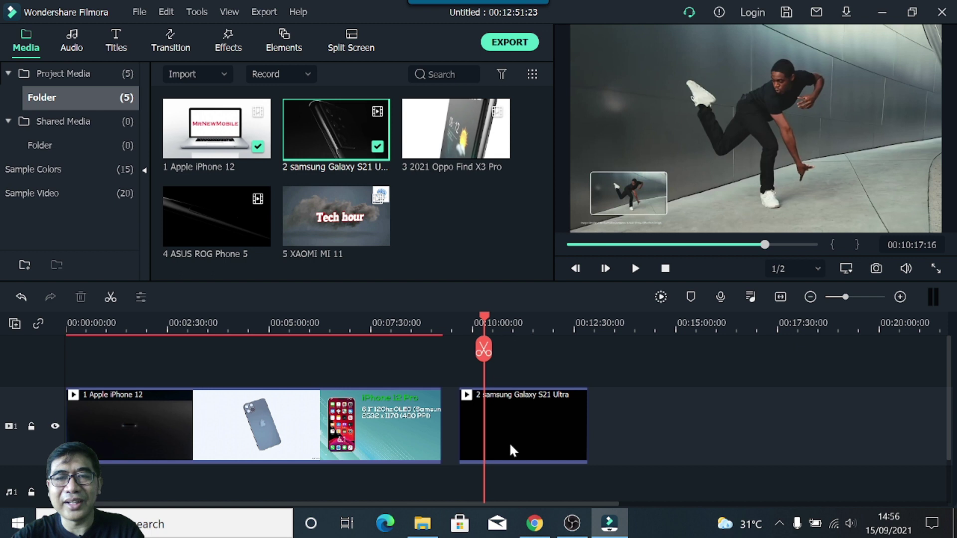
drag(486, 318, 568, 319)
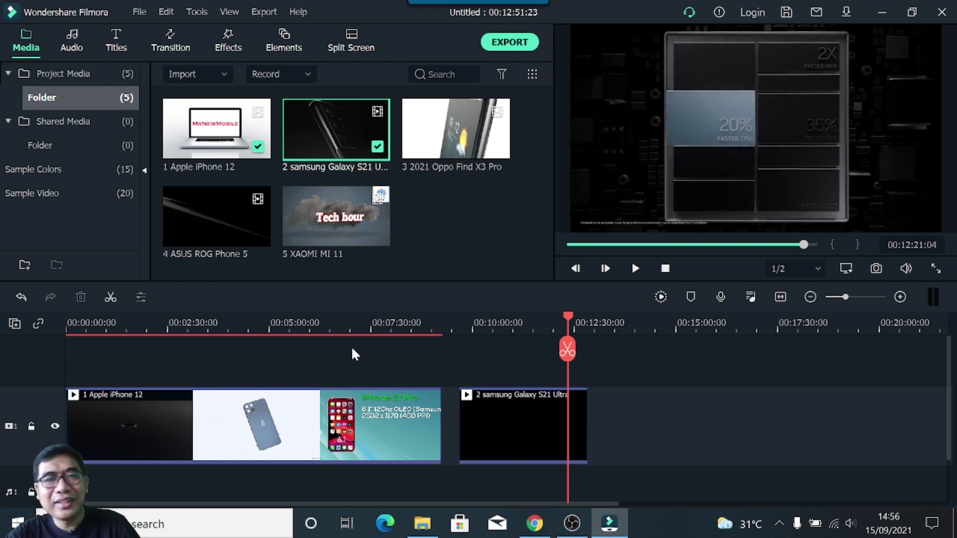
mouse_move(418, 146)
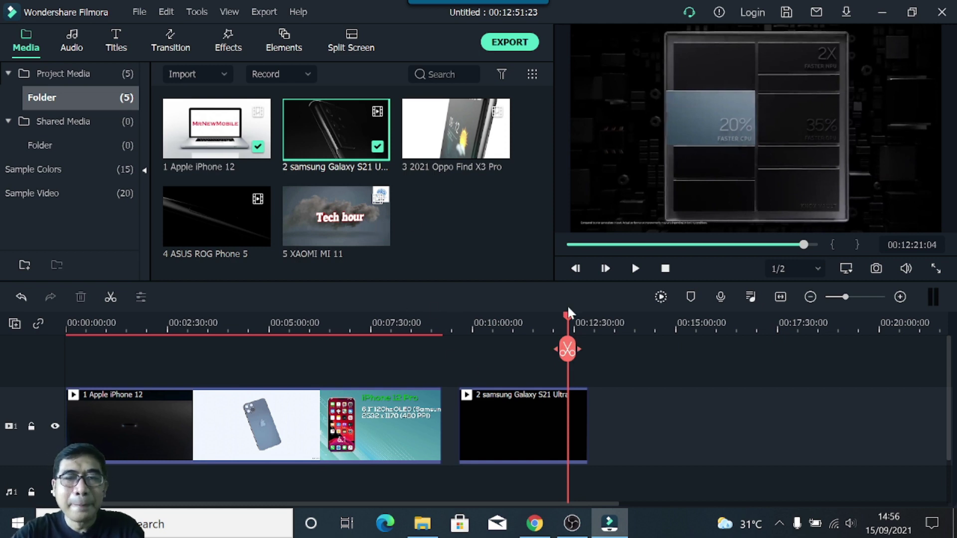
drag(566, 318, 42, 355)
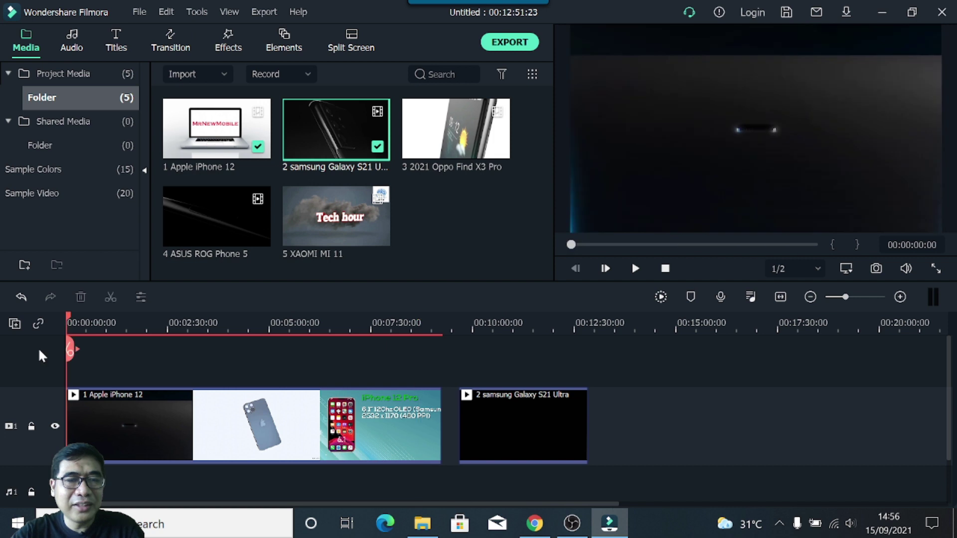
scroll(331, 504, down, 1)
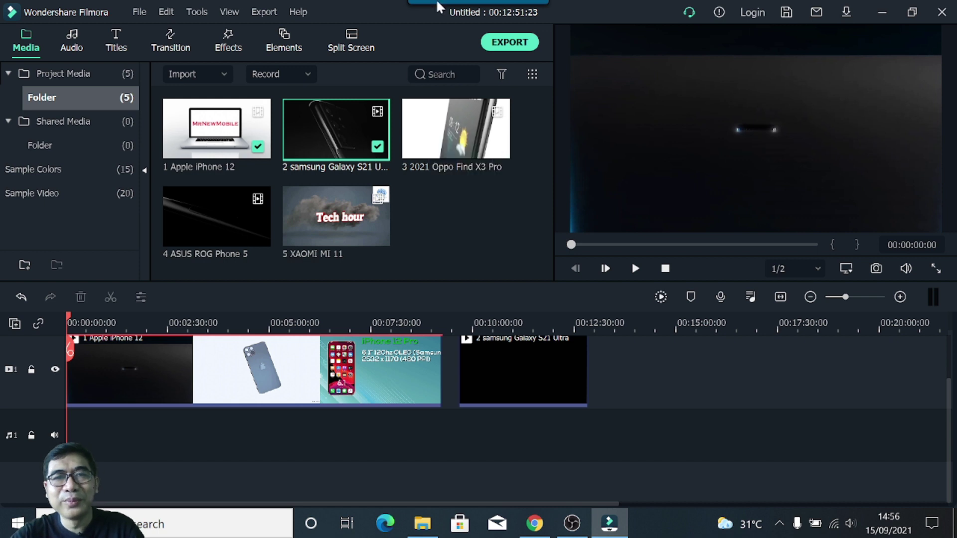
Save the project as "p editing video" in the "16 filmora 2" folder inside VIDEO EDIT
click(140, 11)
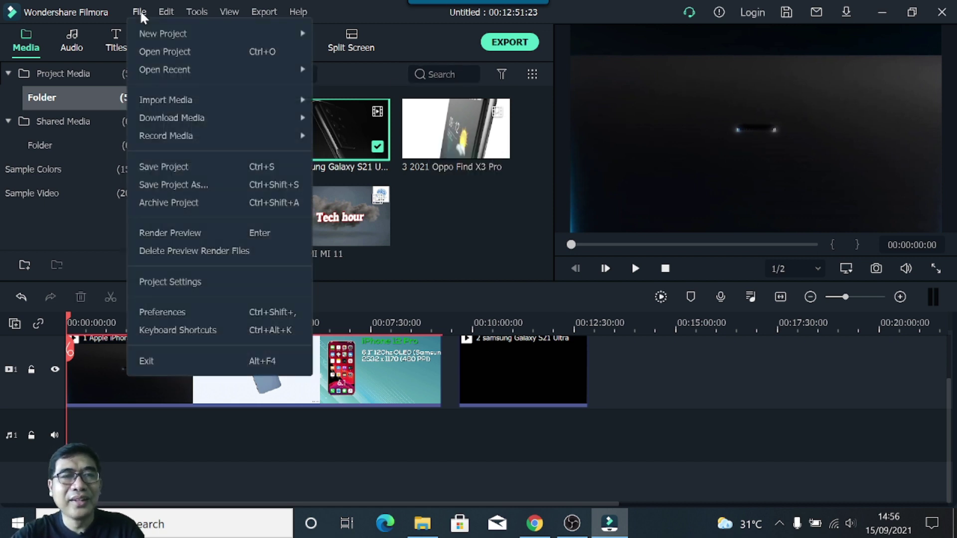
click(167, 168)
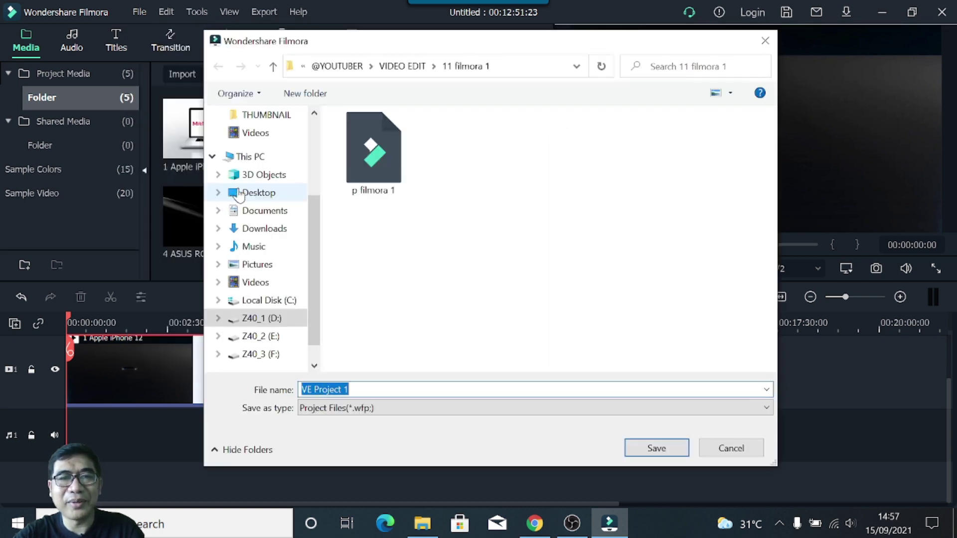
click(402, 66)
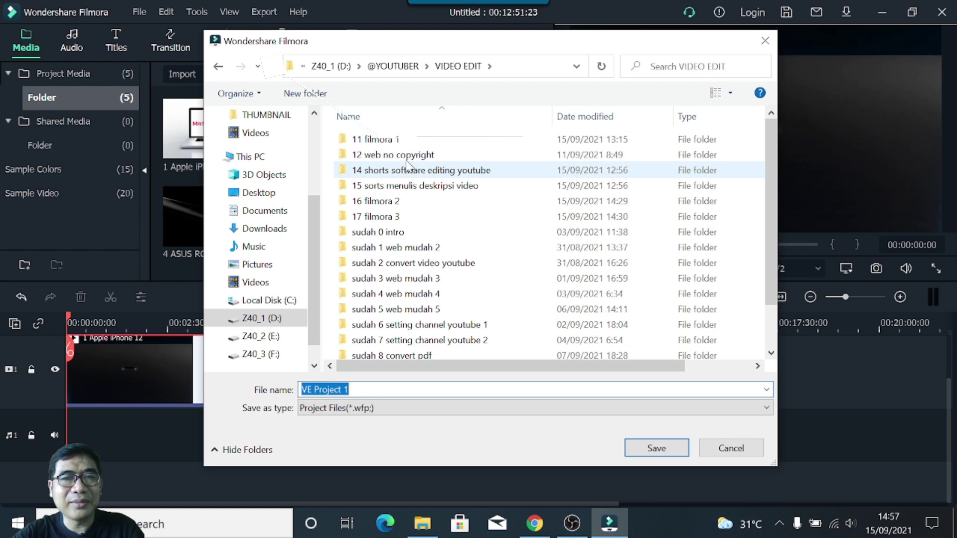
click(393, 200)
double_click(394, 201)
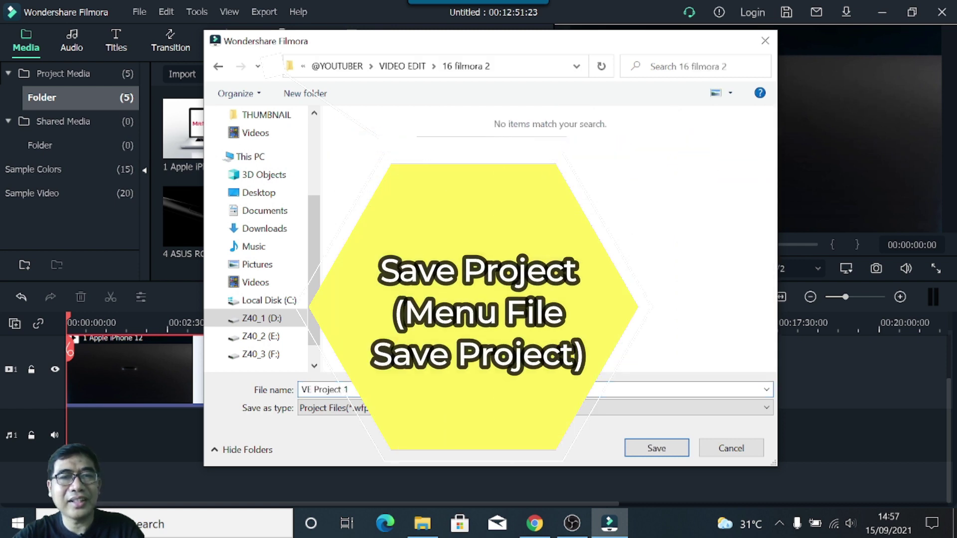
triple_click(354, 390)
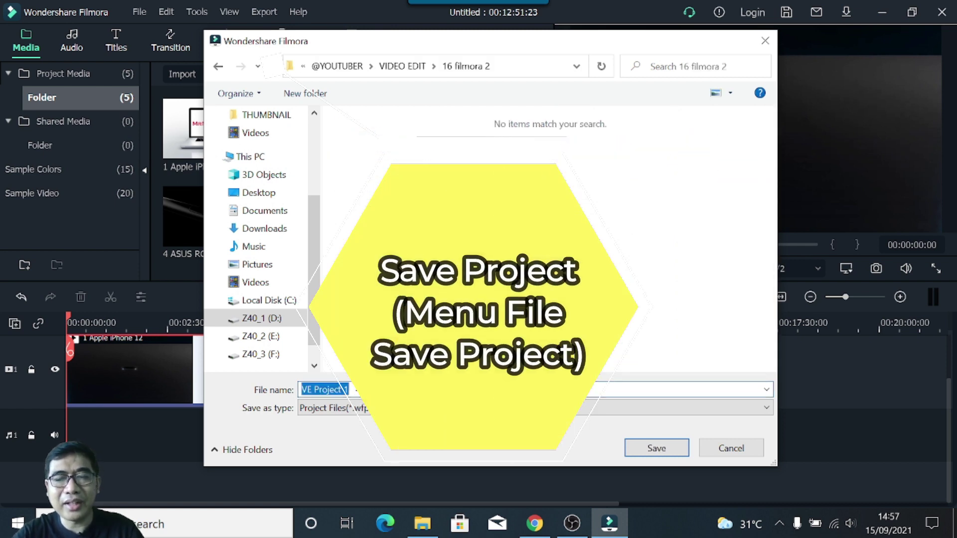
text(p editing video)
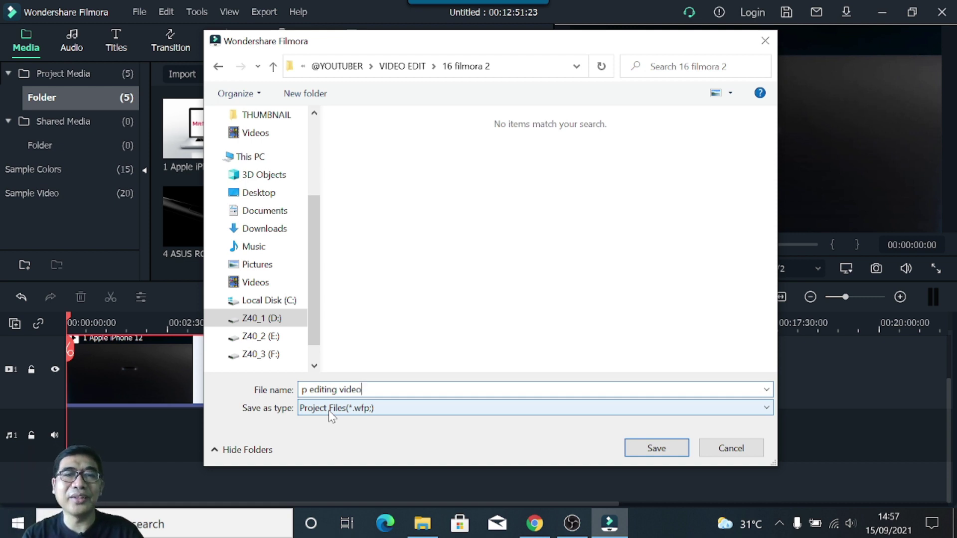
click(656, 448)
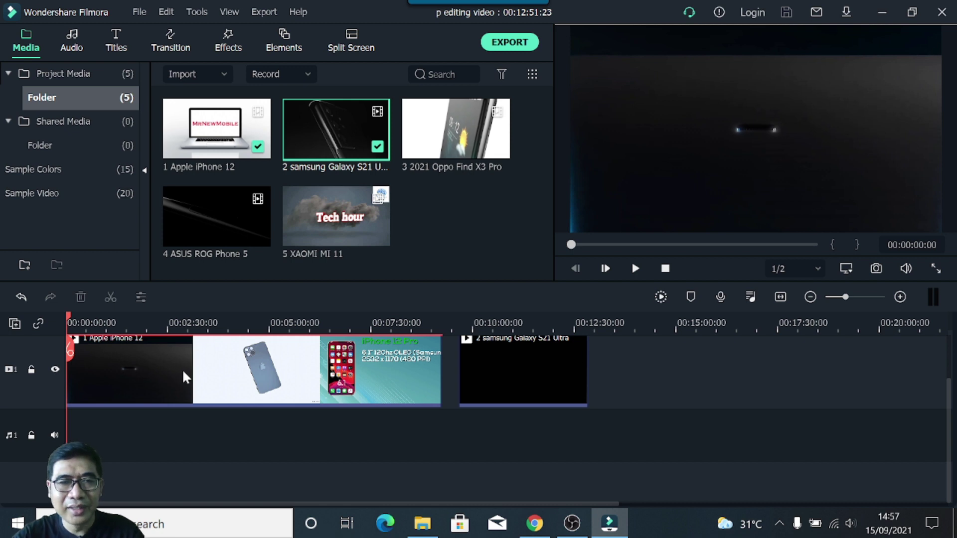
scroll(81, 378, up, 1)
scroll(41, 342, up, 1)
scroll(65, 378, down, 2)
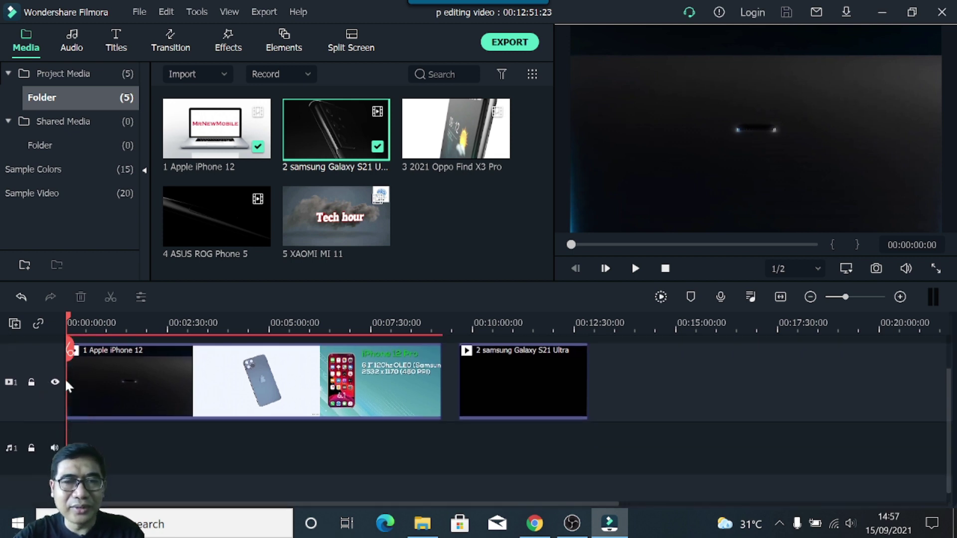